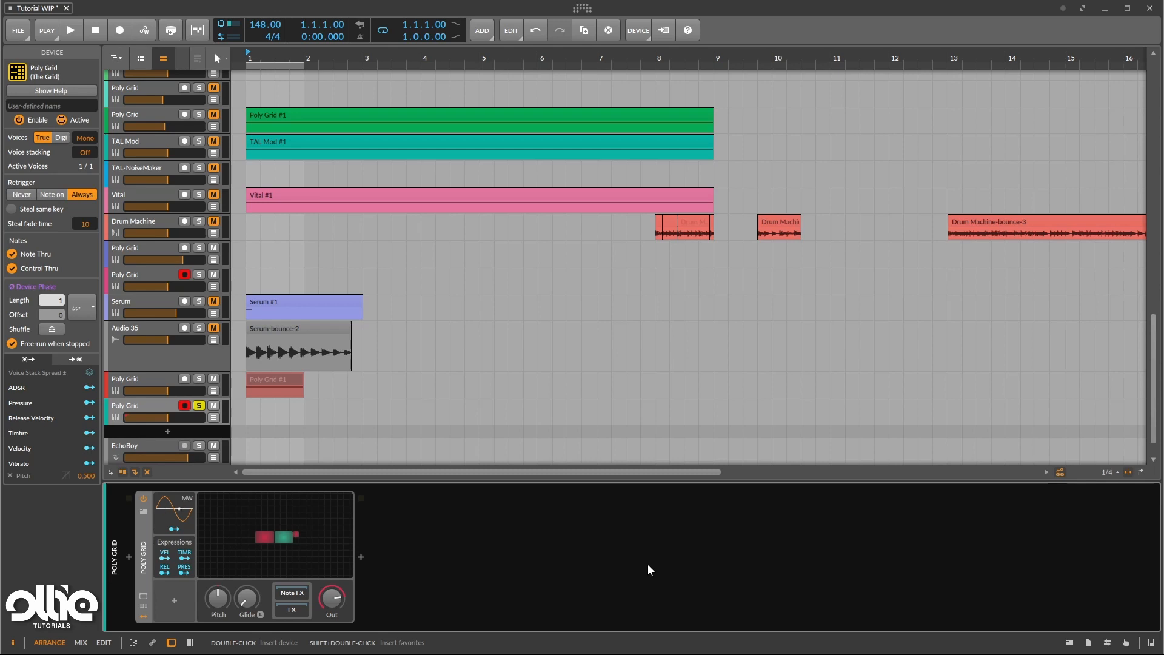
Open the Poly Grid patch for editing and move the Union oscillator and the ADSR with its audio output far apart
key("ctrl+z")
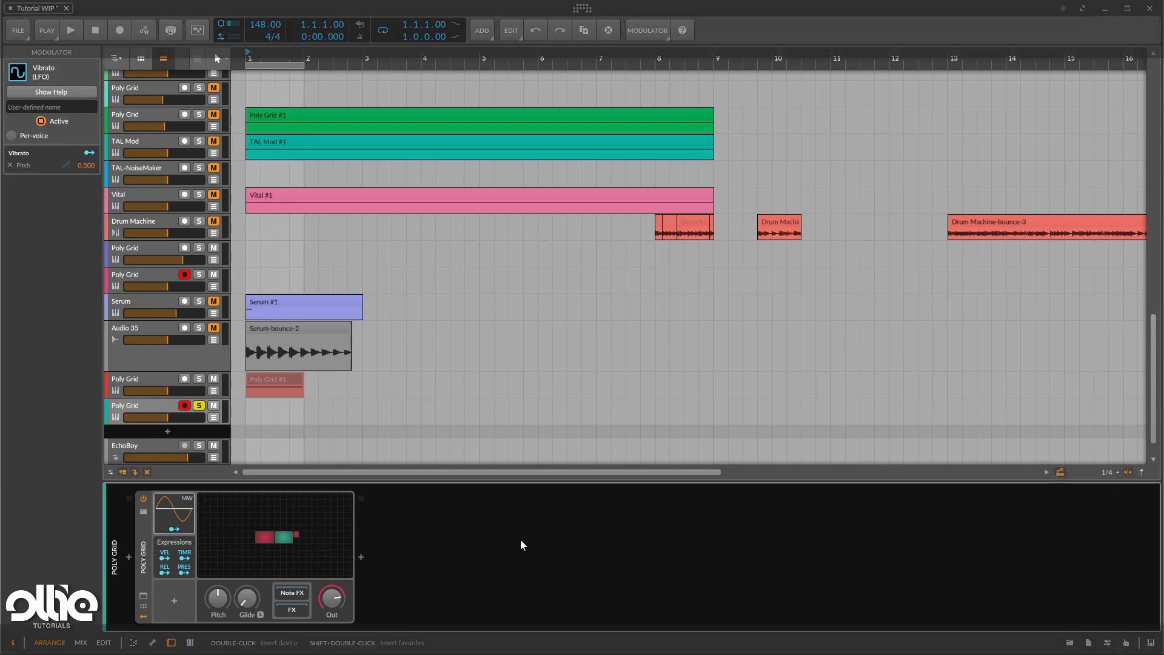
left_click(303, 550)
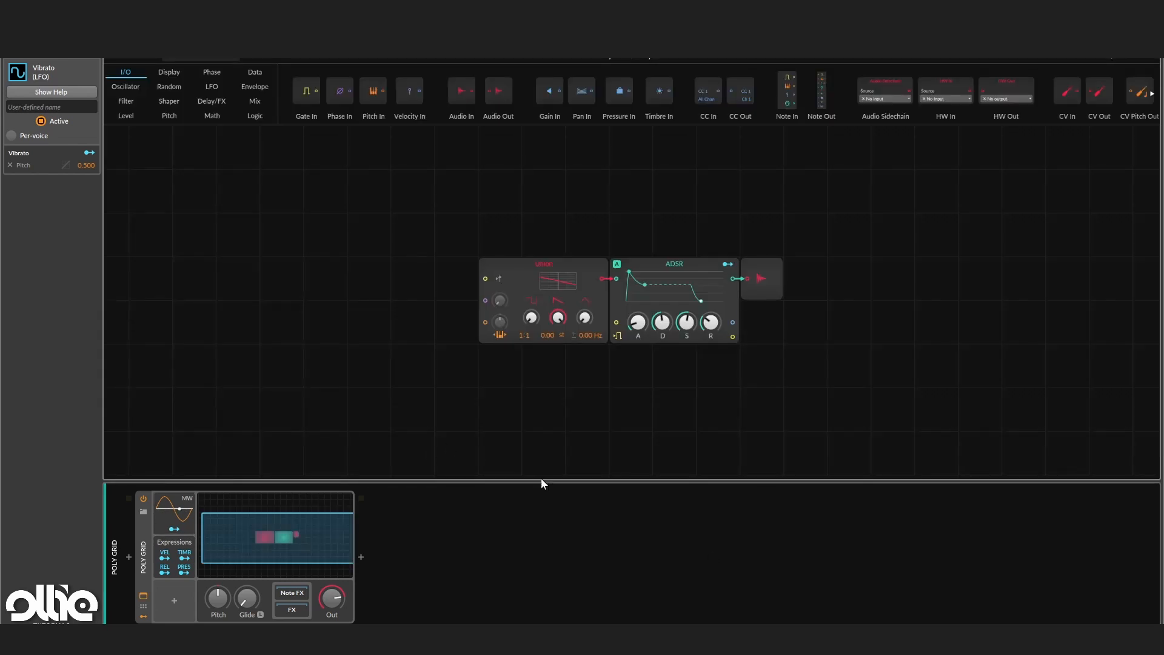
left_click_drag(553, 269, 291, 270)
left_click(762, 279)
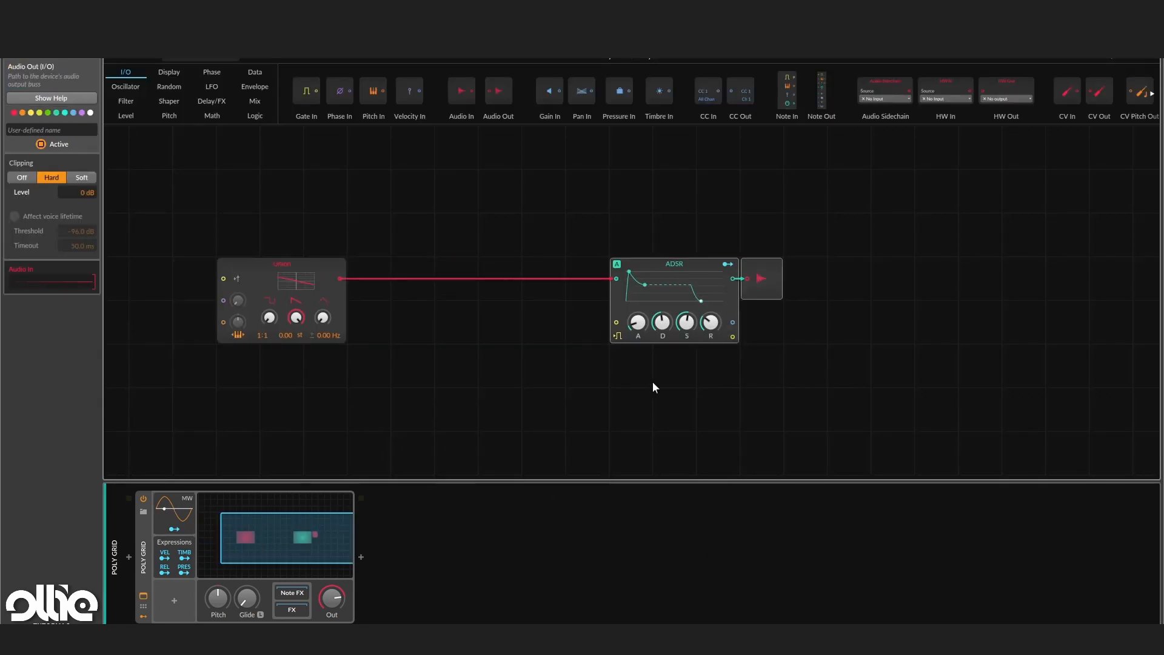
left_click_drag(706, 267, 910, 271)
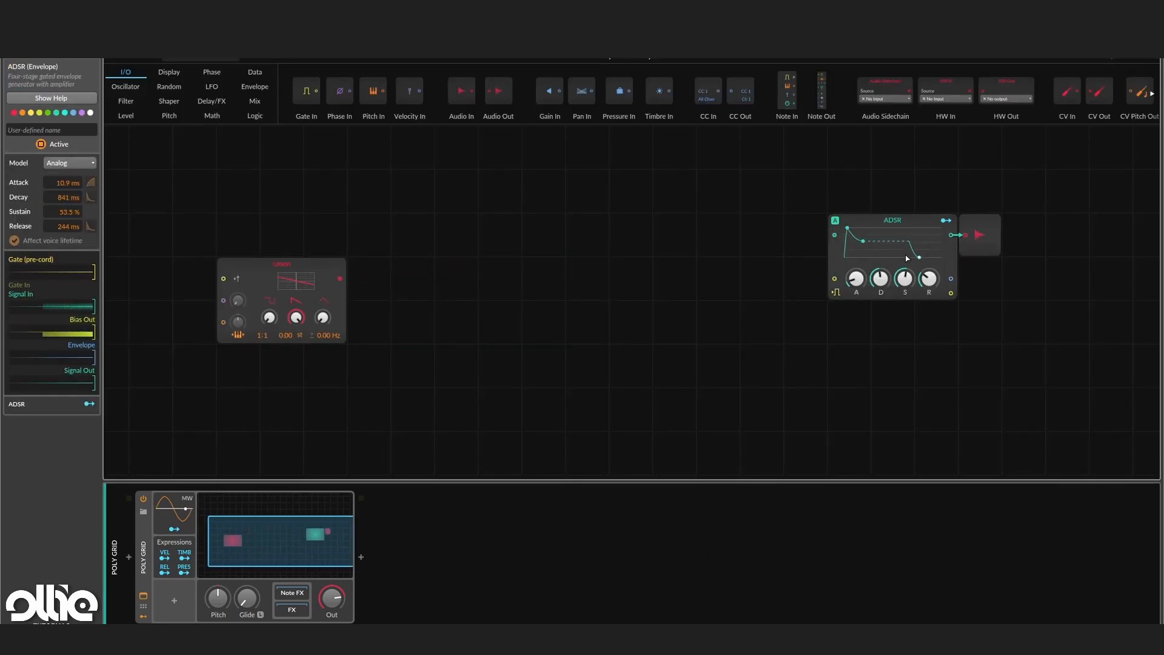
left_click(544, 352)
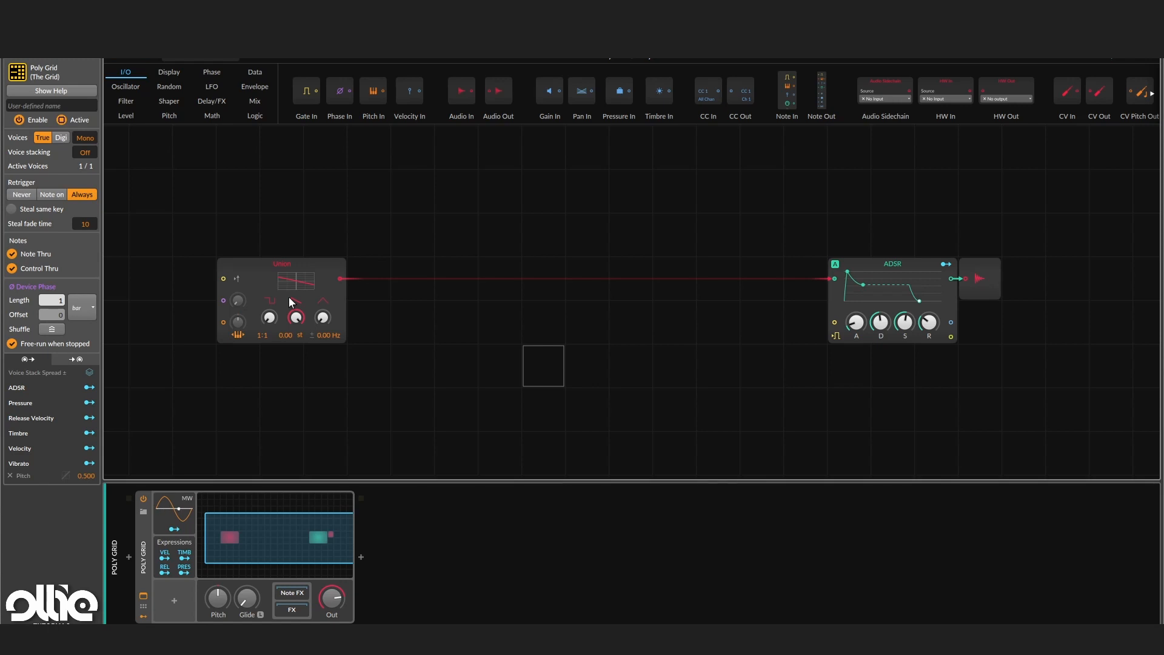
Replace the Union oscillator with a Sine oscillator and connect its output to the ADSR's signal input
left_click(340, 341)
key("Delete")
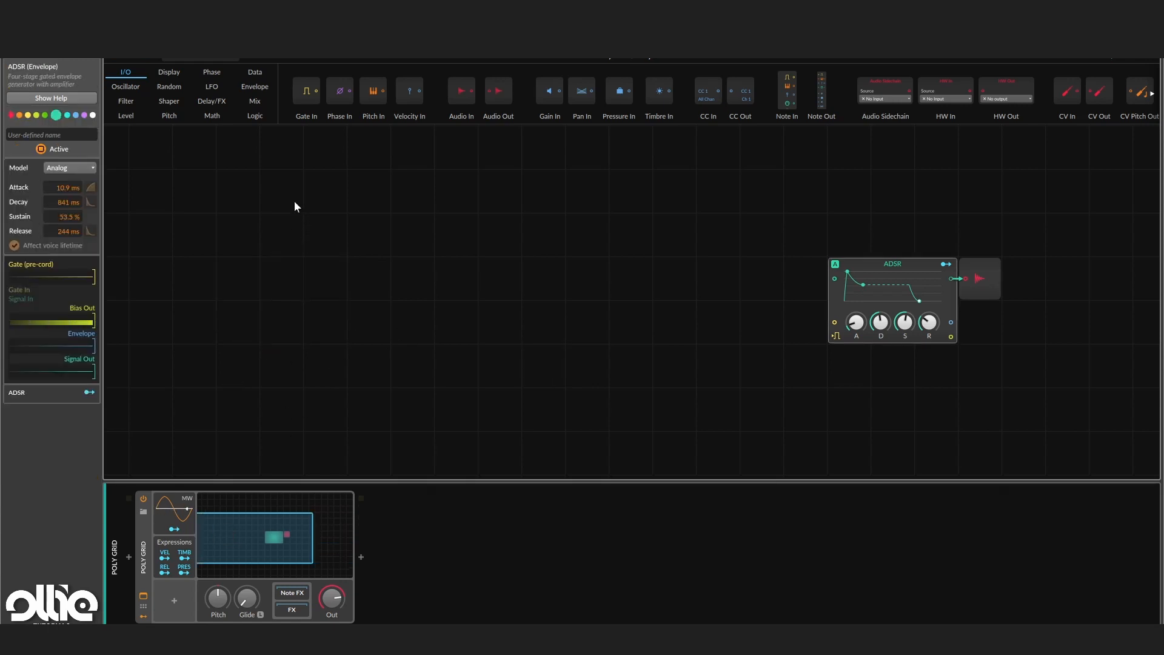
left_click(206, 59)
type("sine")
left_click_drag(155, 96, 225, 283)
left_click_drag(340, 279, 839, 278)
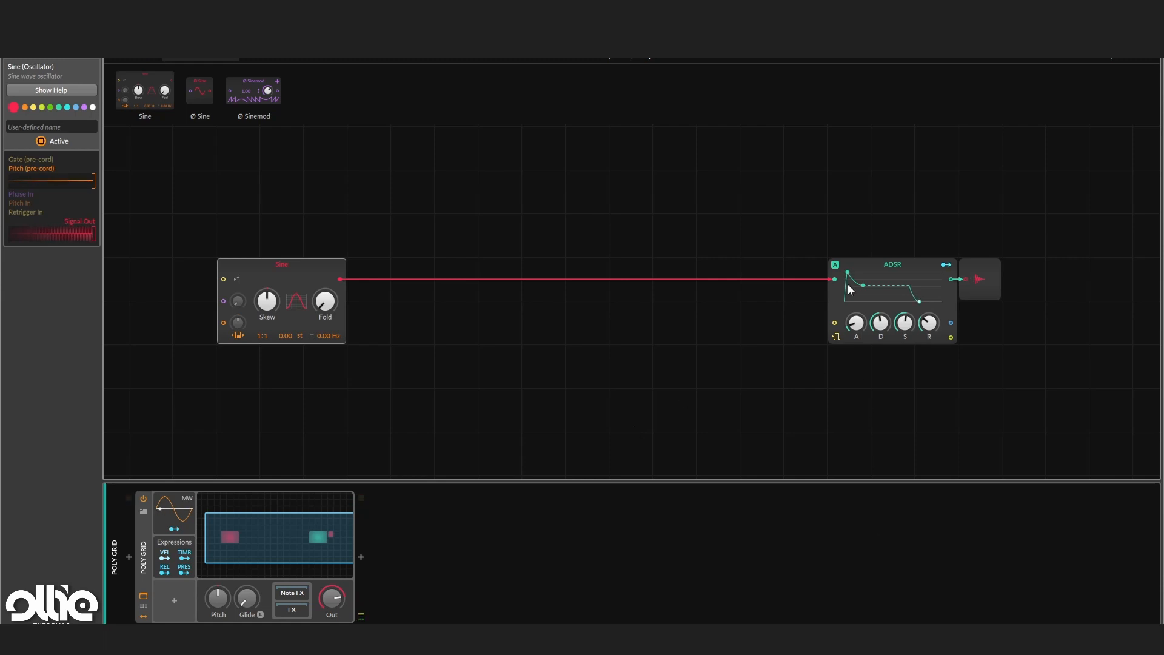
Raise the ADSR's sustain to maximum, shorten its release to about 1.16 ms and reduce its attack to minimum
left_click_drag(903, 325, 927, 358)
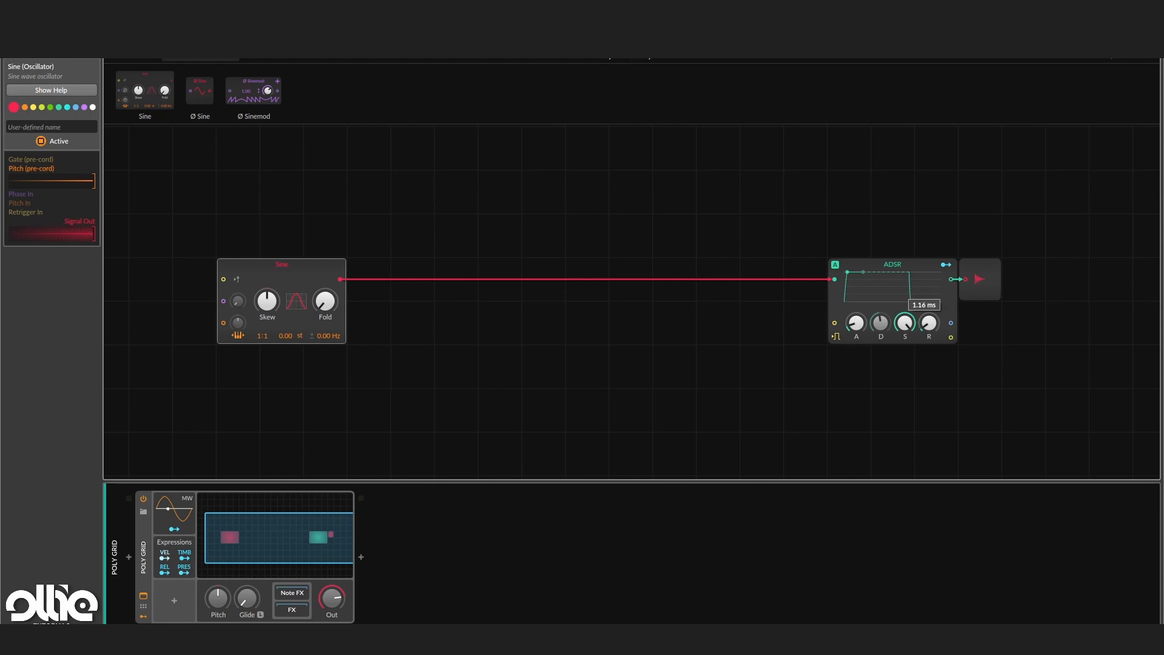
left_click_drag(855, 329, 855, 345)
Insert a Chebyshev shaper into the cable between the Sine oscillator and the ADSR and set it to 1.00
left_click(228, 56)
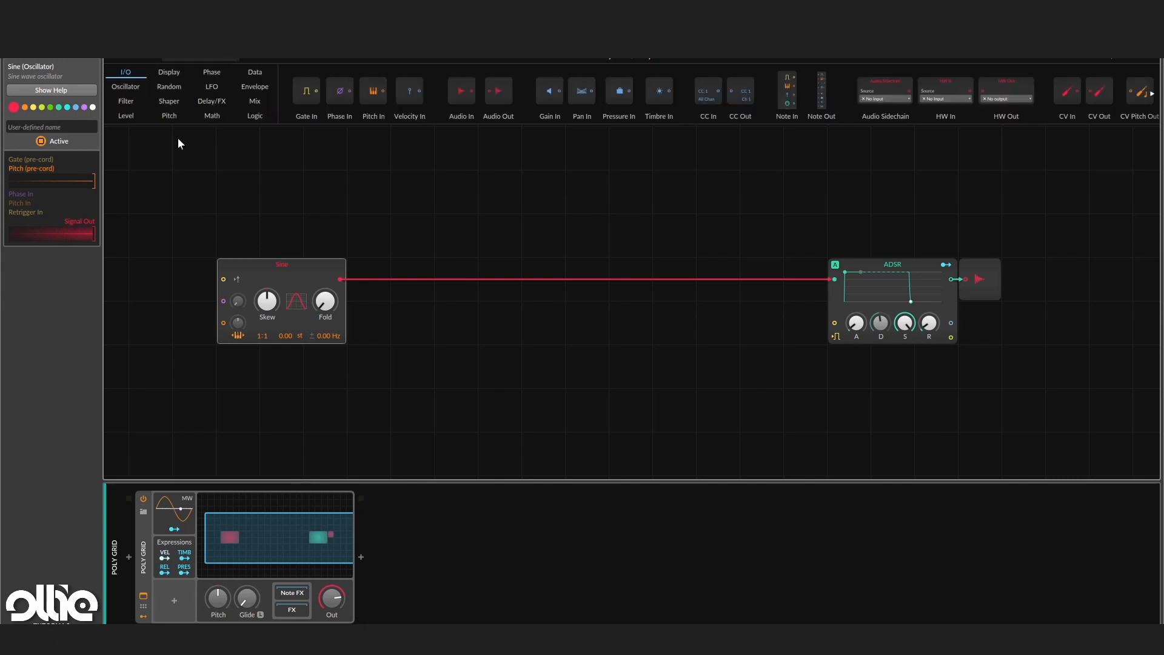
left_click(170, 102)
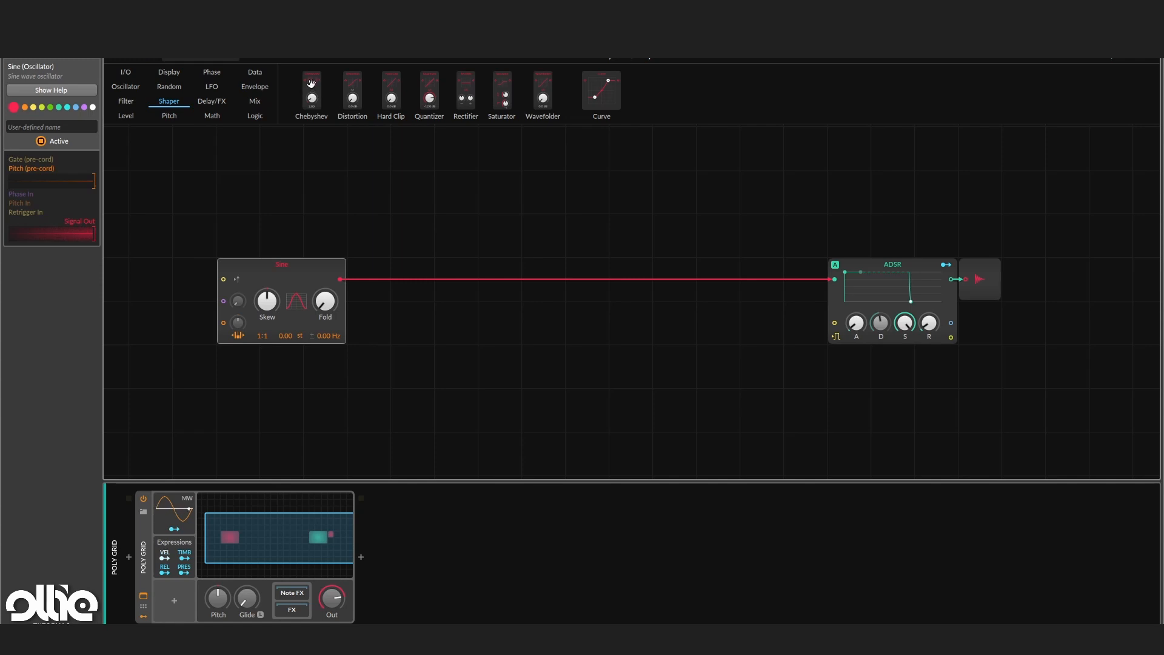
left_click_drag(311, 84, 468, 267)
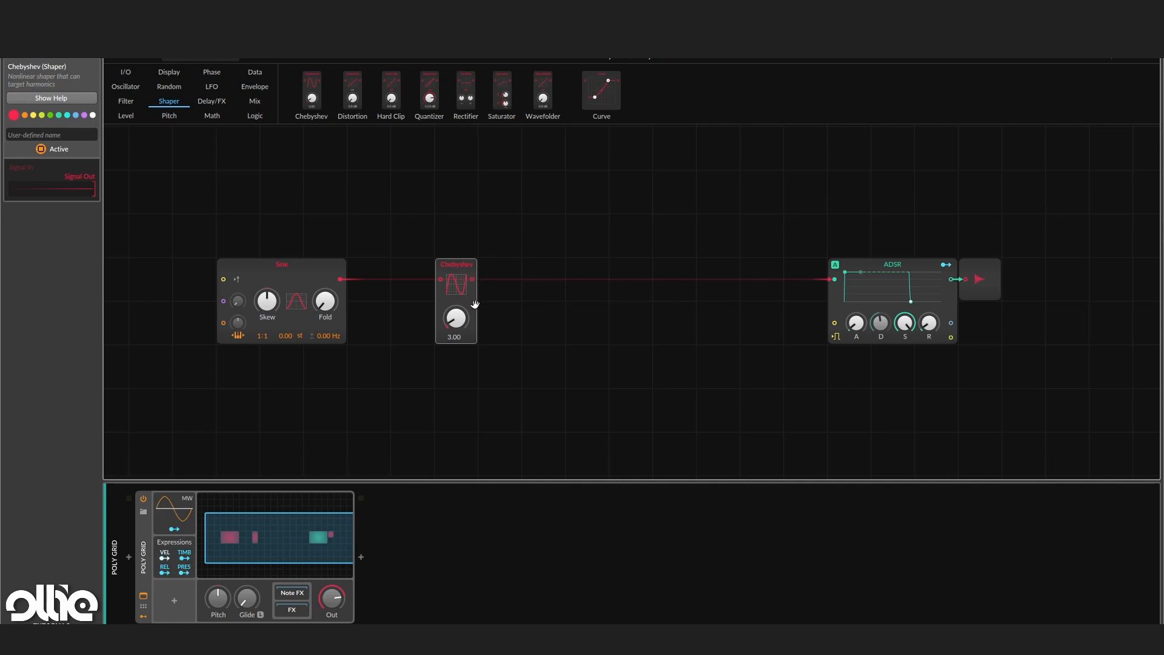
left_click_drag(475, 305, 337, 279)
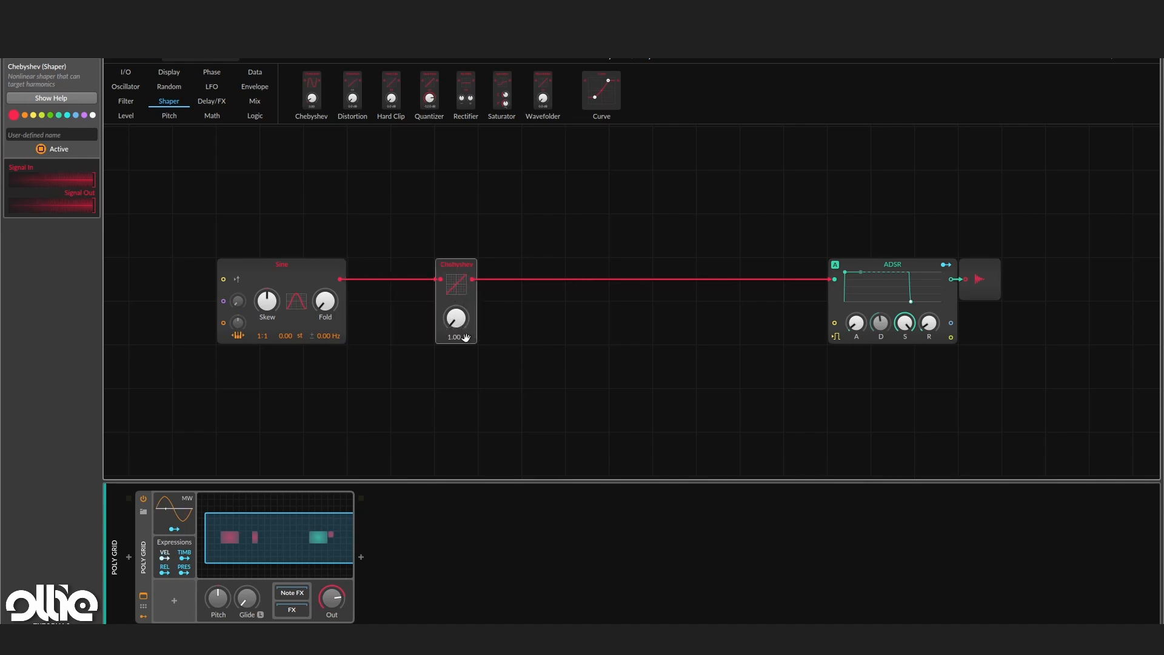
mouse_move(464, 325)
left_mouse_down()
mouse_move(464, 240)
mouse_move(464, 326)
left_mouse_up()
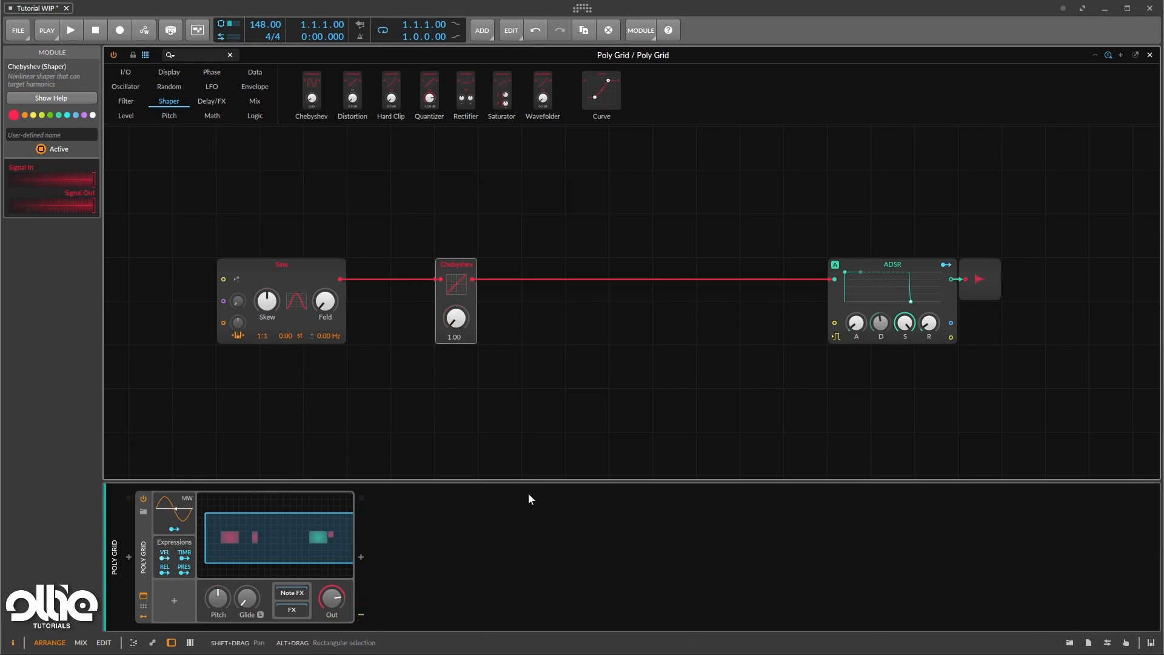
Set the Sine oscillator's pitch offset to -24 semitones
left_click(282, 336, "ctrl")
type("-24")
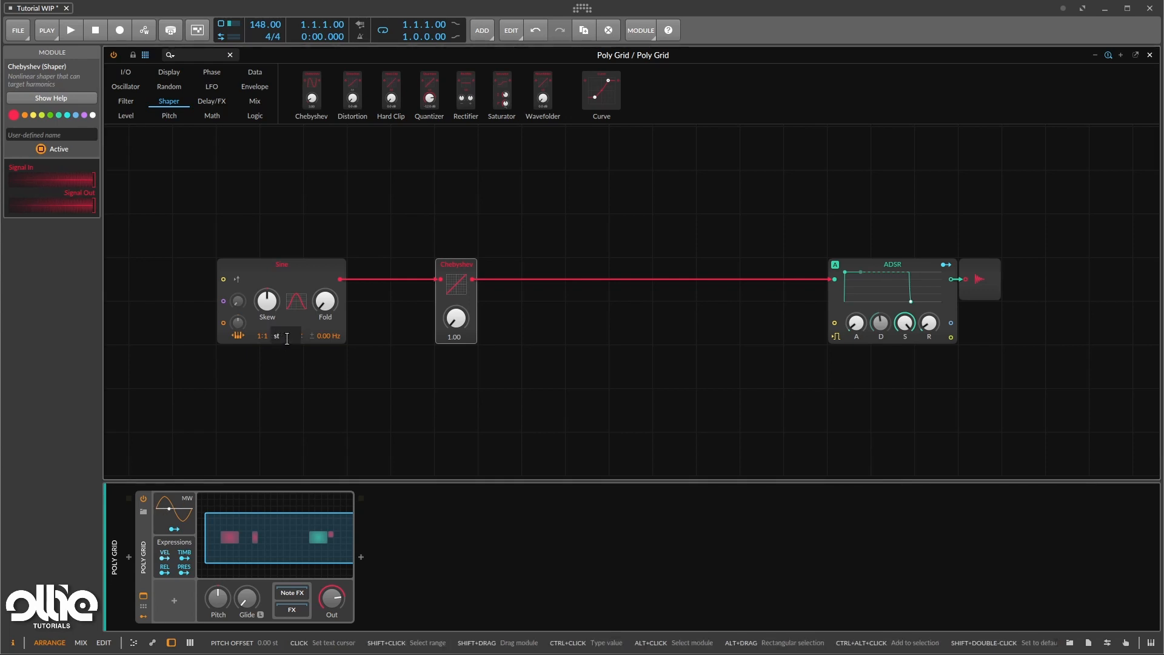
key("Return")
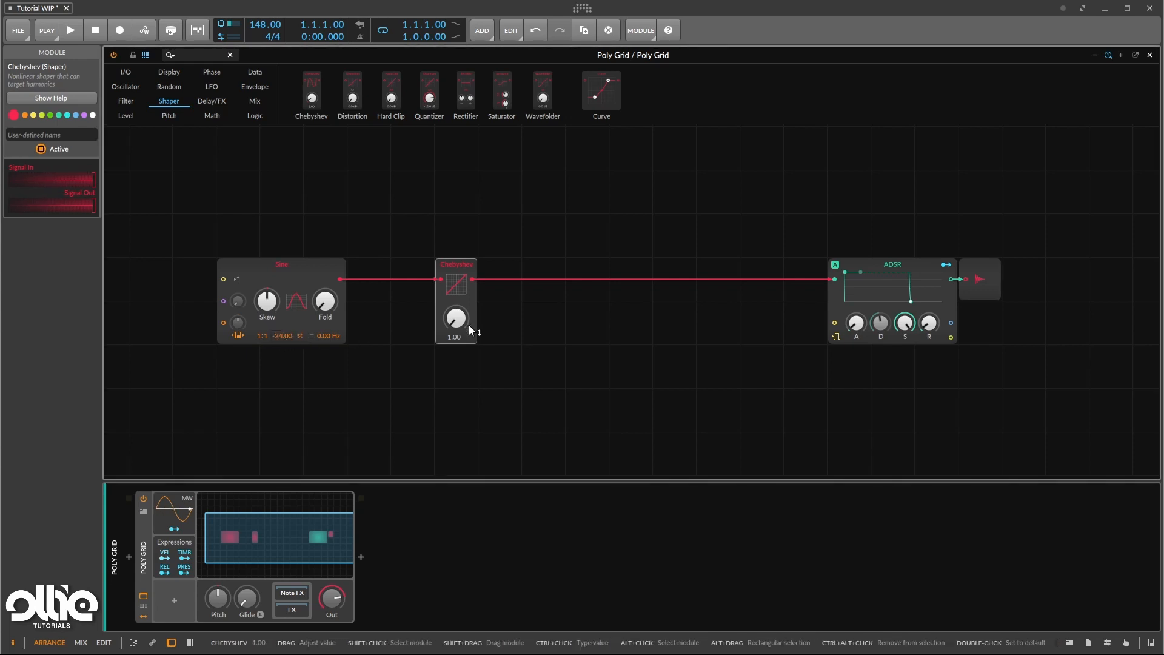
Sweep the Chebyshev amount up to audition its harmonics, then return it to 1.00
mouse_move(468, 325)
left_mouse_down()
mouse_move(468, 236)
mouse_move(458, 324)
left_mouse_up()
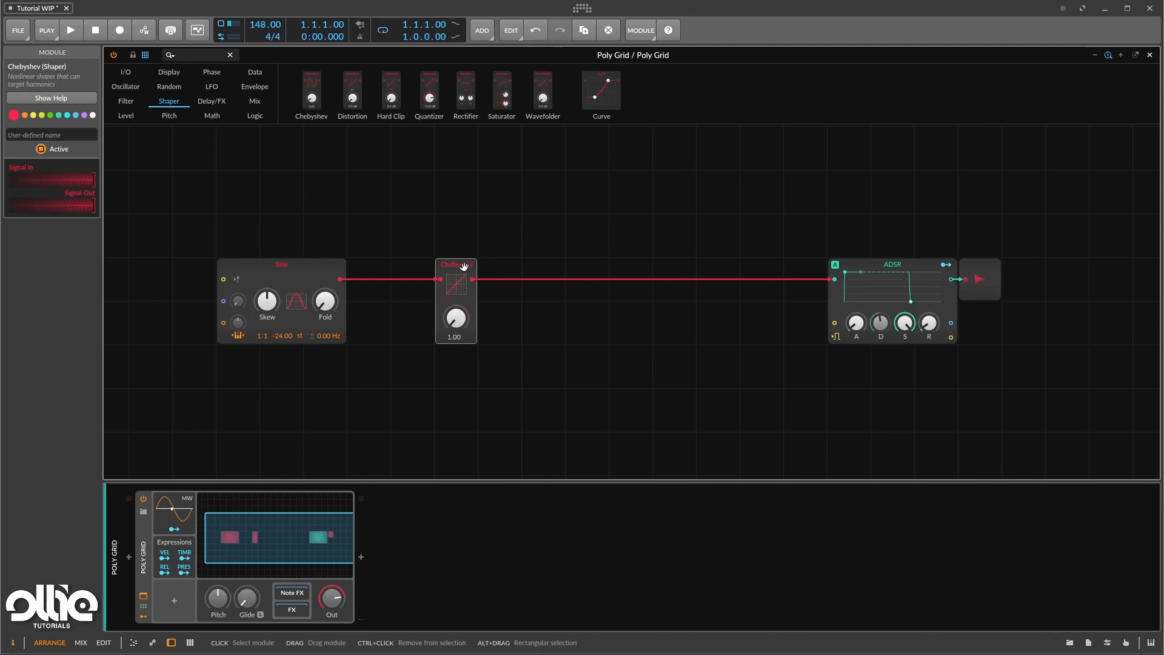
mouse_move(459, 325)
left_mouse_down()
mouse_move(459, 276)
mouse_move(456, 326)
left_mouse_up()
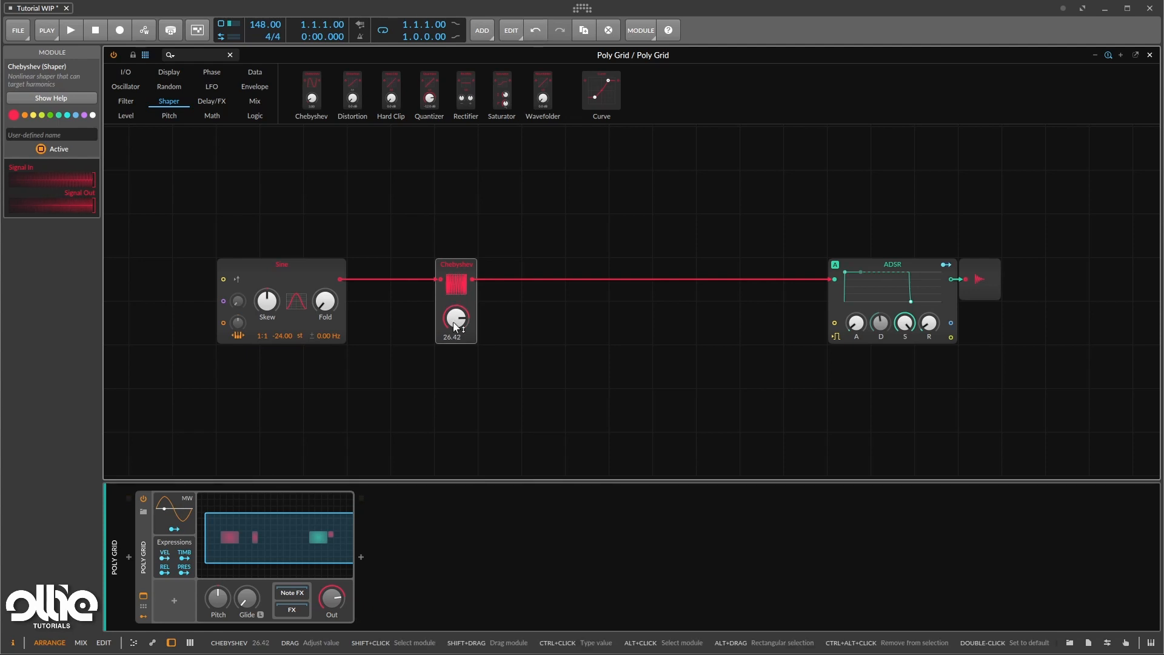
left_click_drag(456, 326, 460, 319)
left_click_drag(461, 320, 457, 358)
Duplicate the Sine oscillator and combine both oscillators in a Mixer inserted ahead of the Chebyshev
left_click(308, 263)
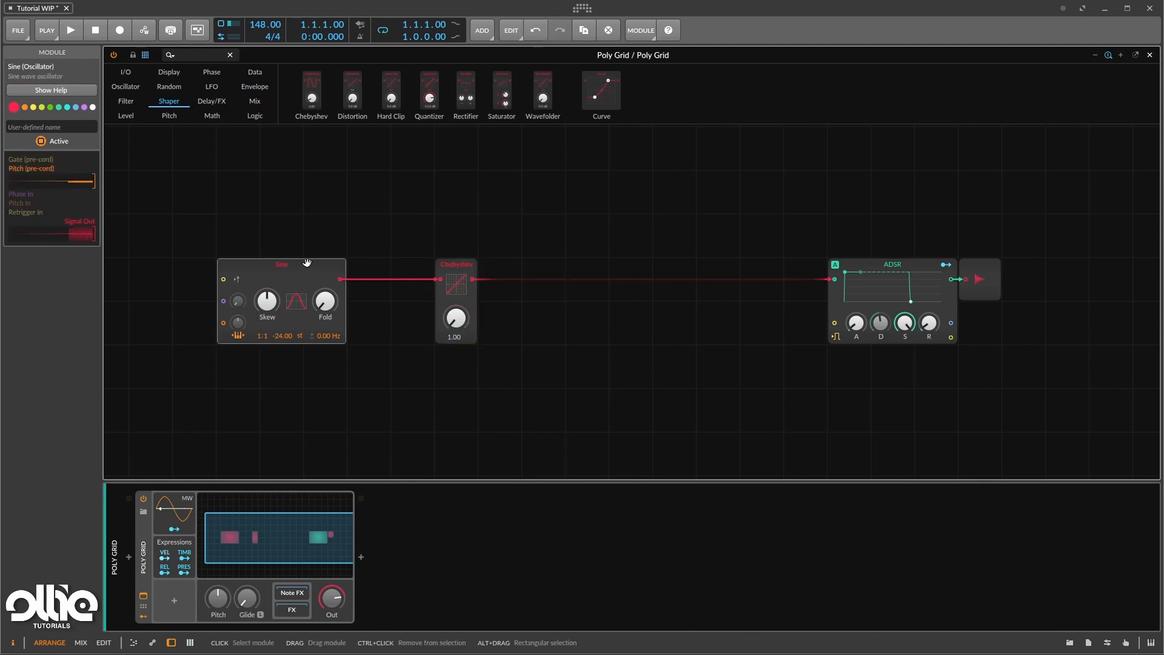
key("ctrl+d")
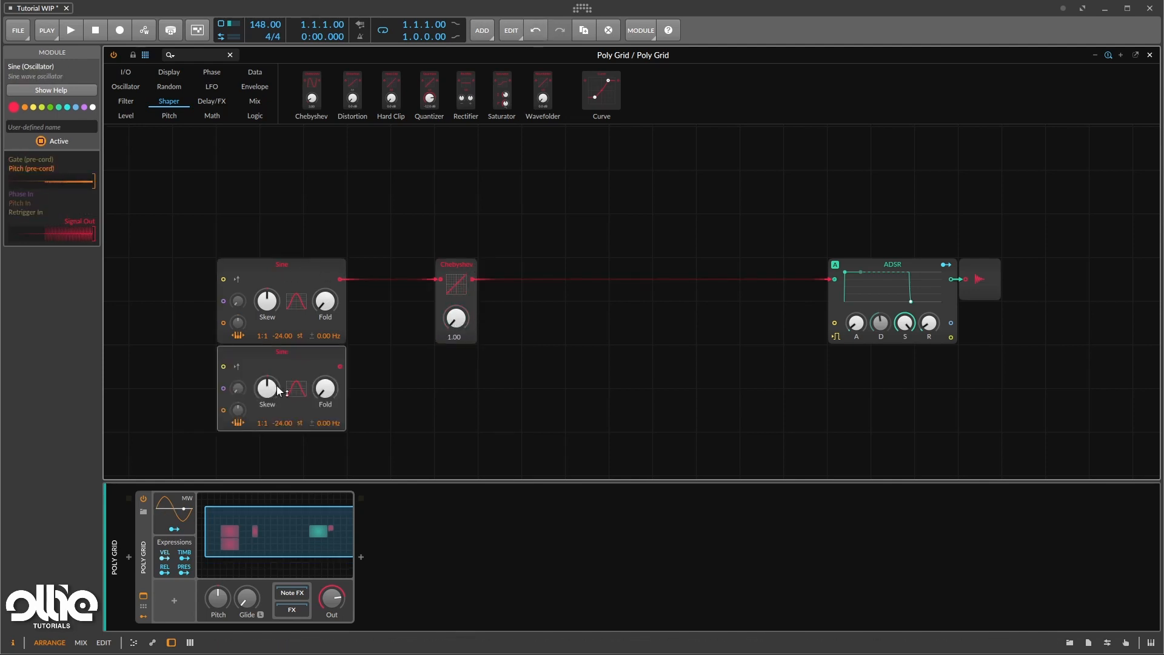
left_click(191, 54)
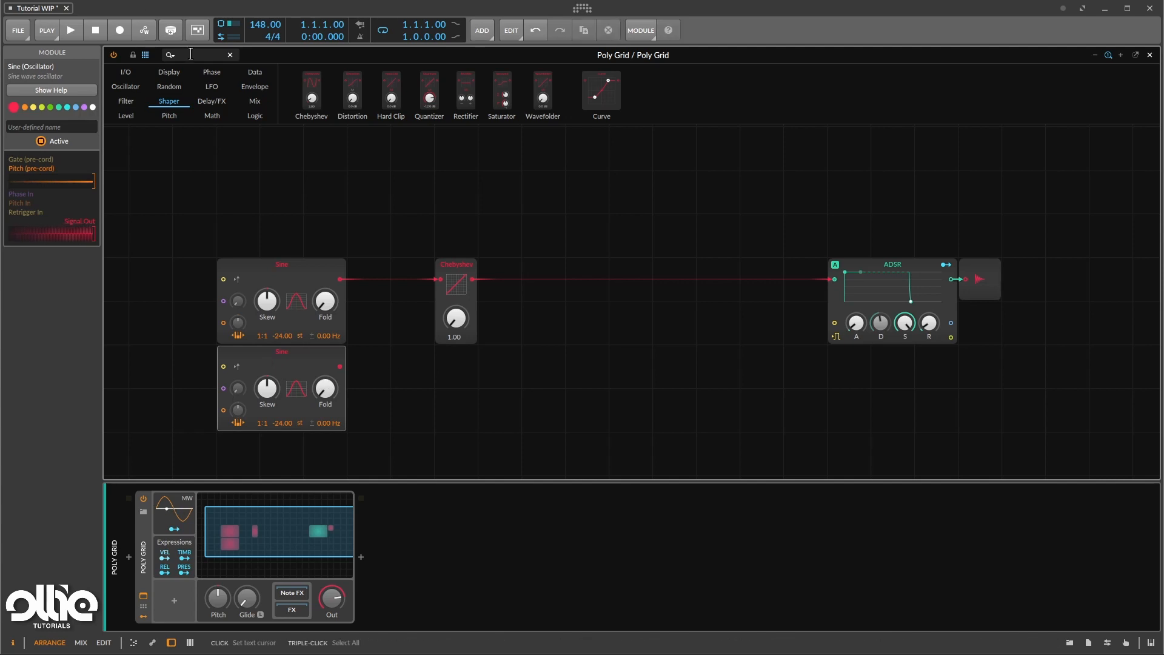
type("mixer")
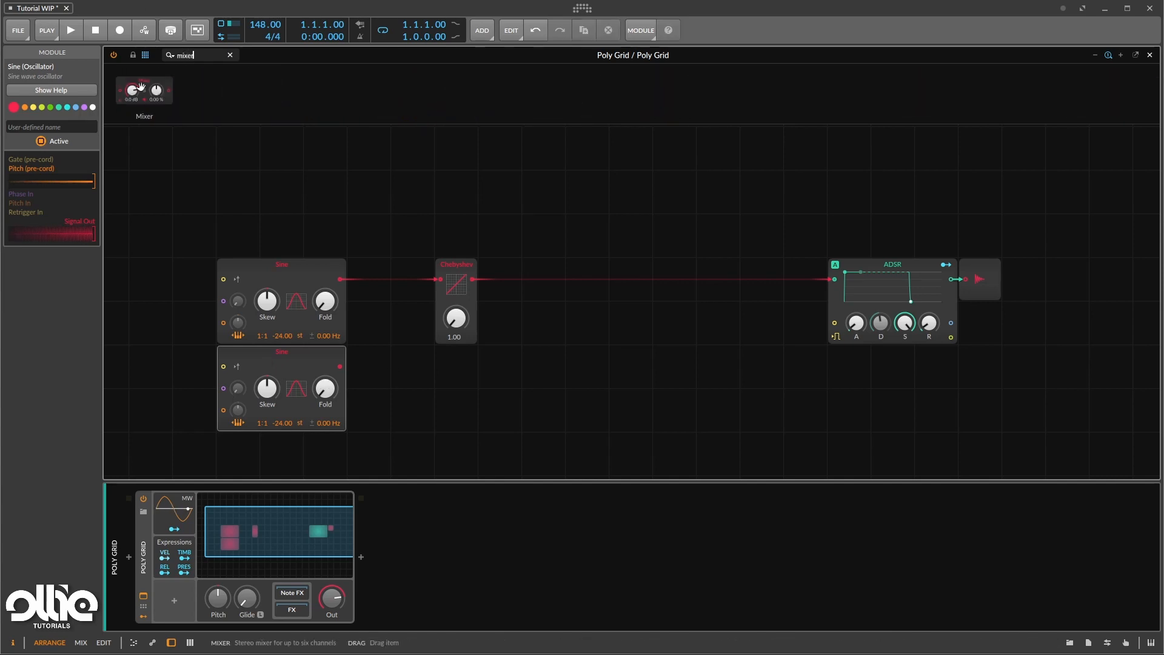
left_click_drag(144, 91, 373, 267)
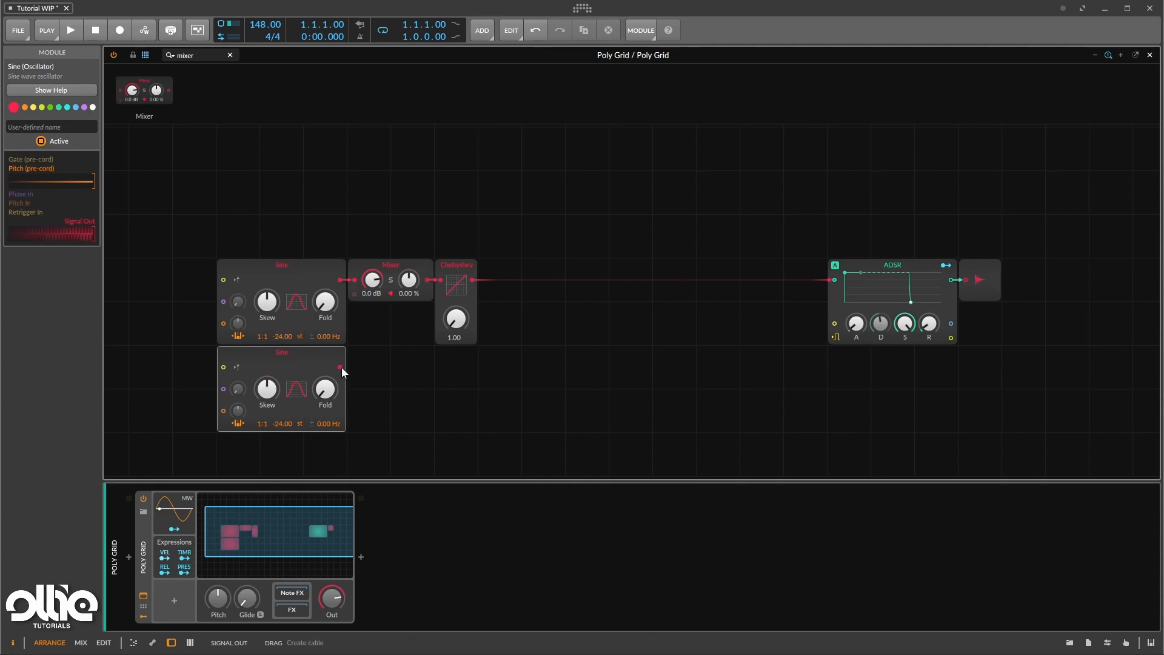
left_click_drag(340, 367, 354, 296)
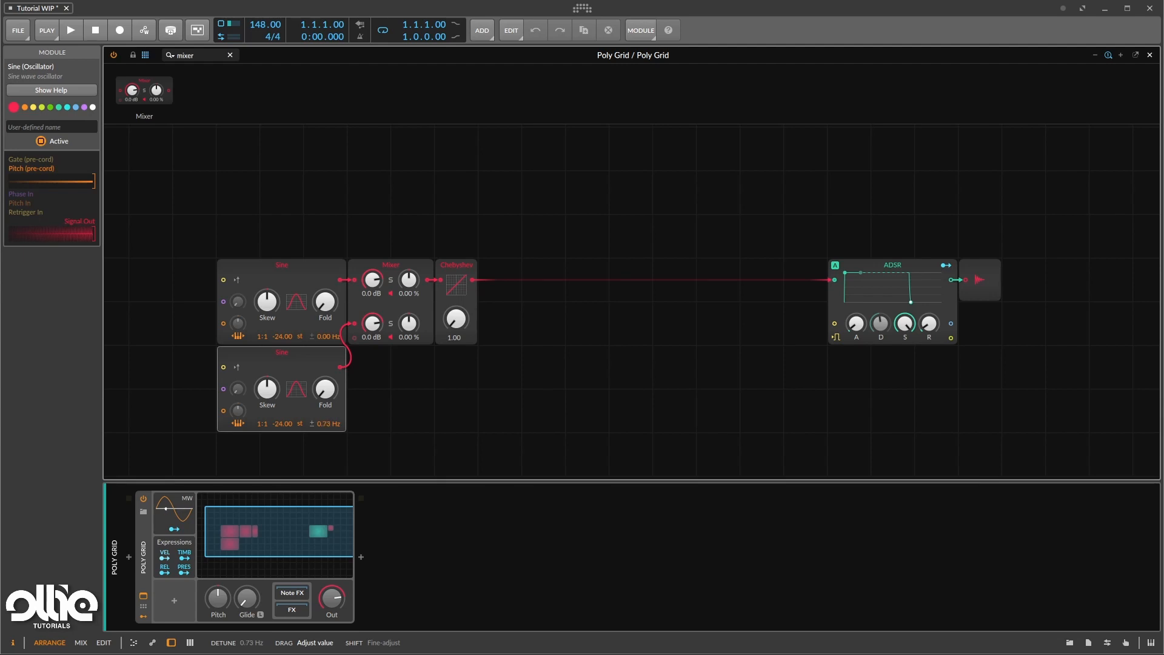
Detune the second Sine to 1.73 Hz and lower the Mixer channels to -7.1 dB and -8.0 dB
left_click_drag(332, 424, 333, 413)
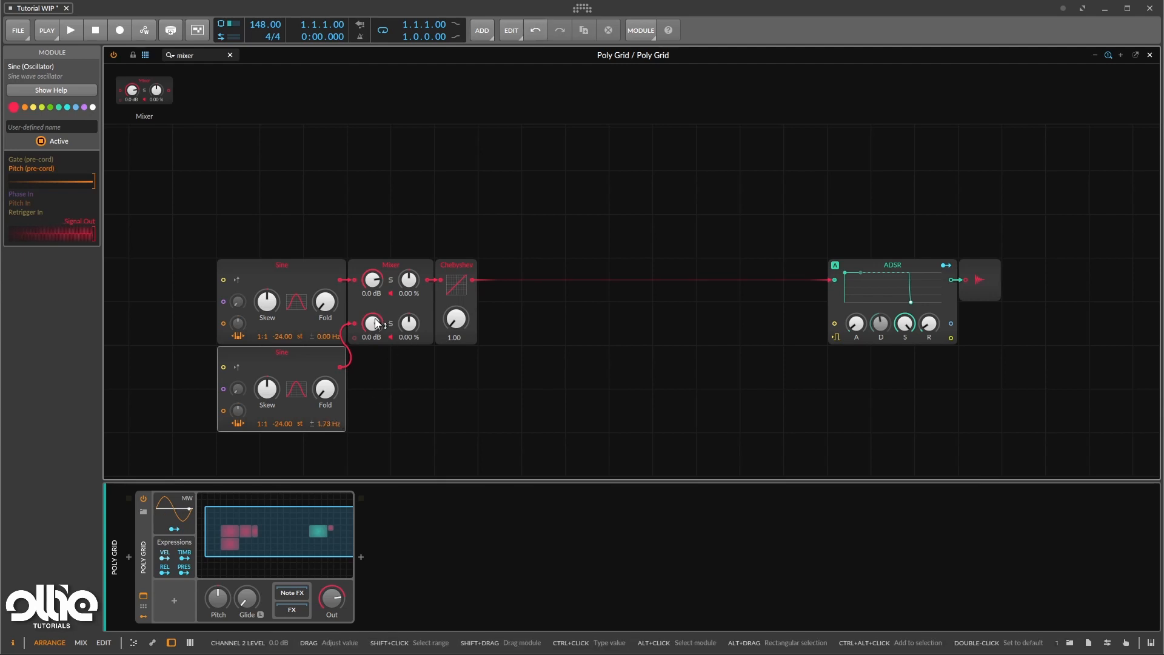
left_click_drag(376, 323, 376, 334)
left_click_drag(372, 280, 373, 286)
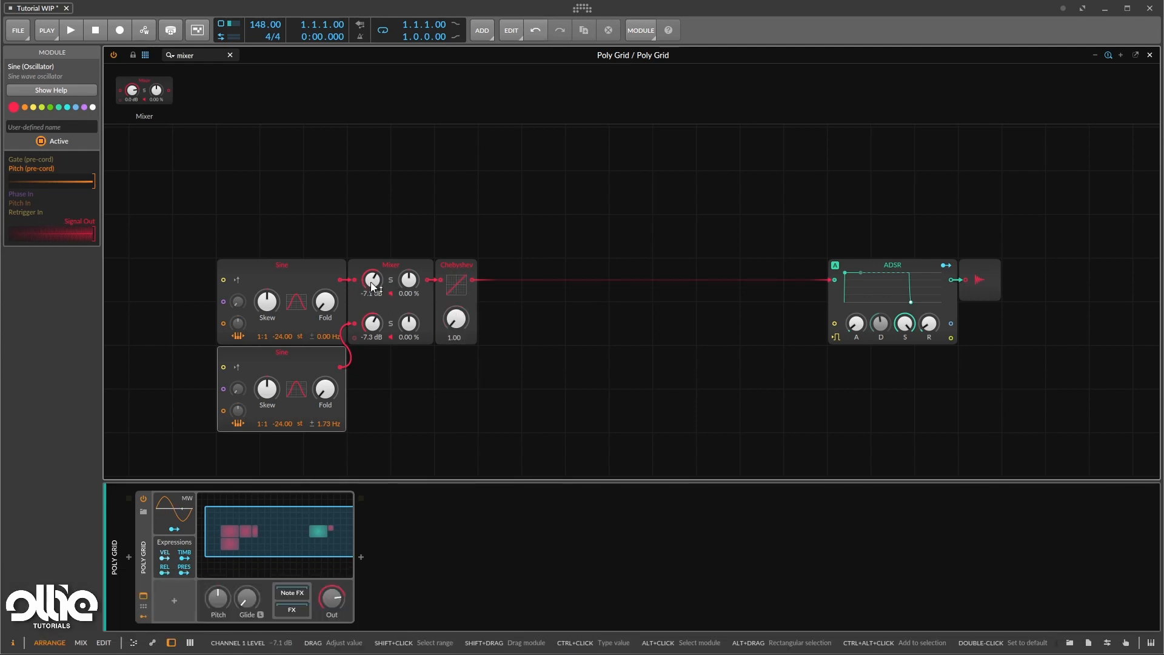
left_click_drag(370, 324, 366, 326)
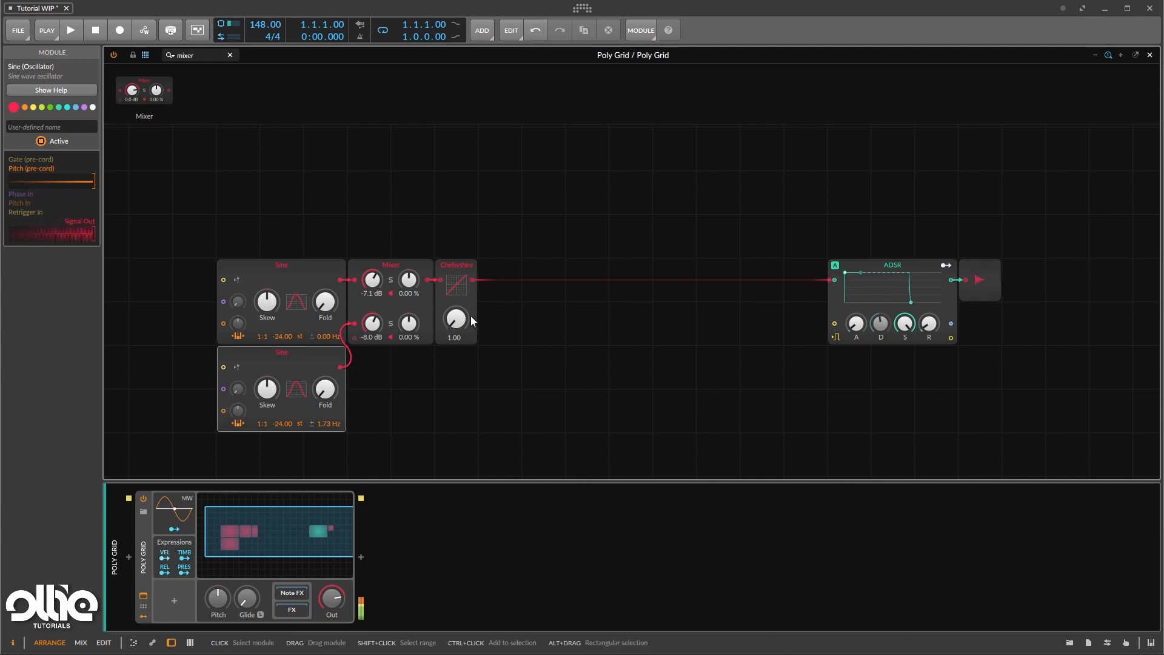
Sweep the Chebyshev amount up and settle it at 25.49
left_click_drag(469, 320, 469, 270)
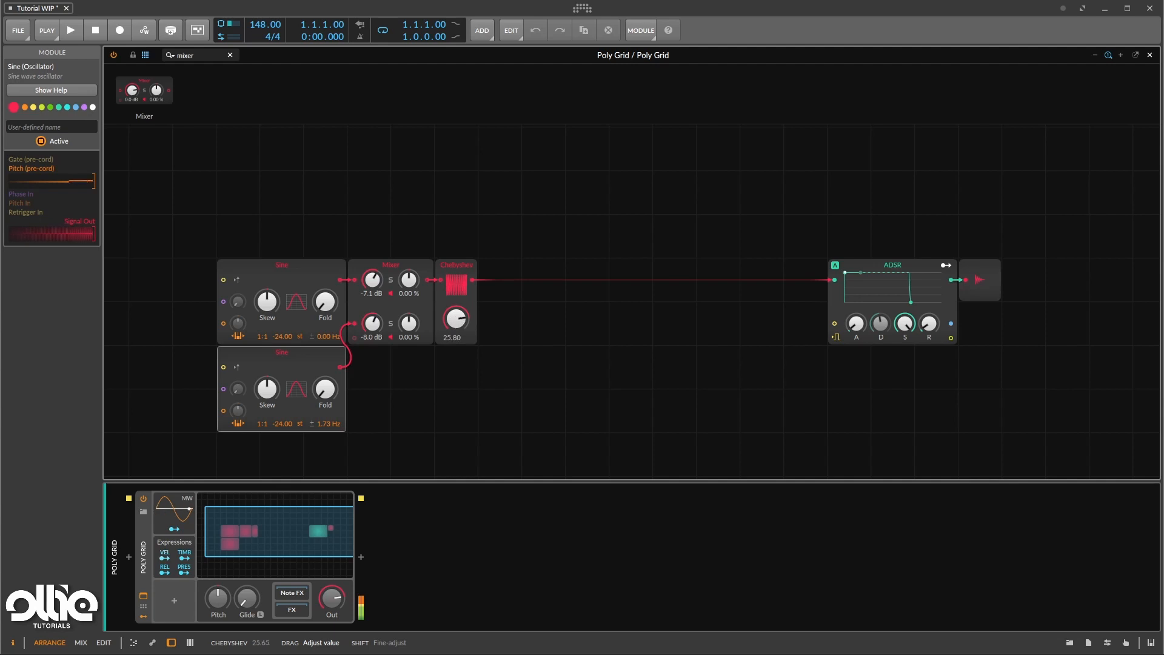
left_click_drag(468, 319, 468, 306)
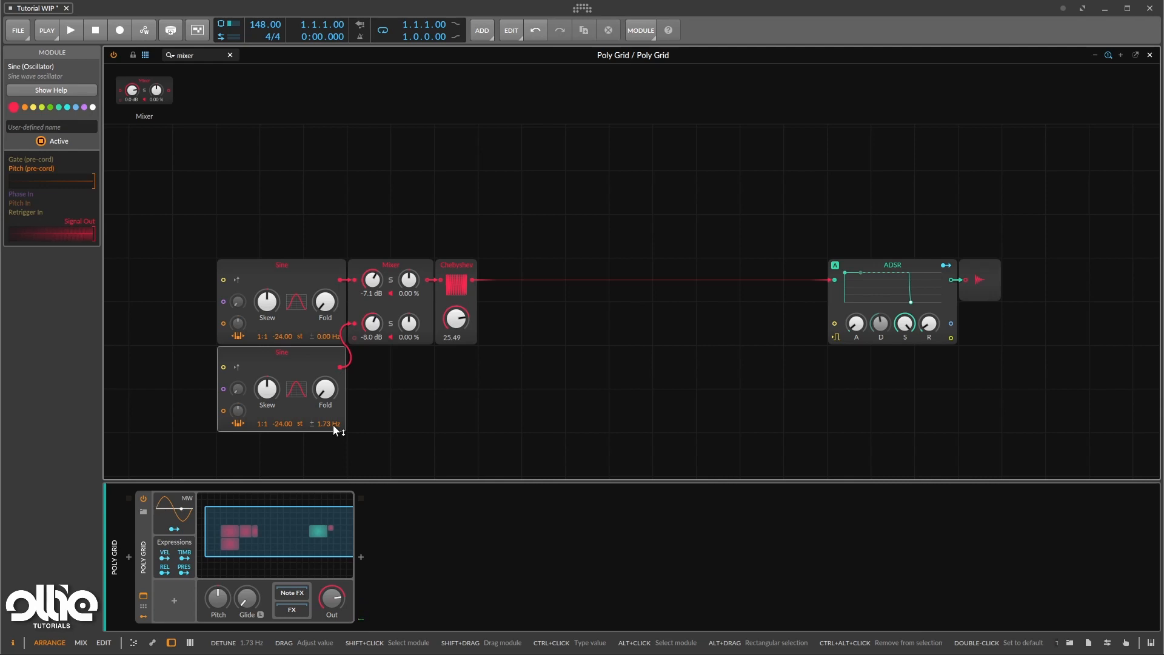
Reduce the second Sine's detune to 0.19 Hz and set the Mixer channels to -6.9 dB and -6.7 dB
left_click_drag(333, 424, 333, 433)
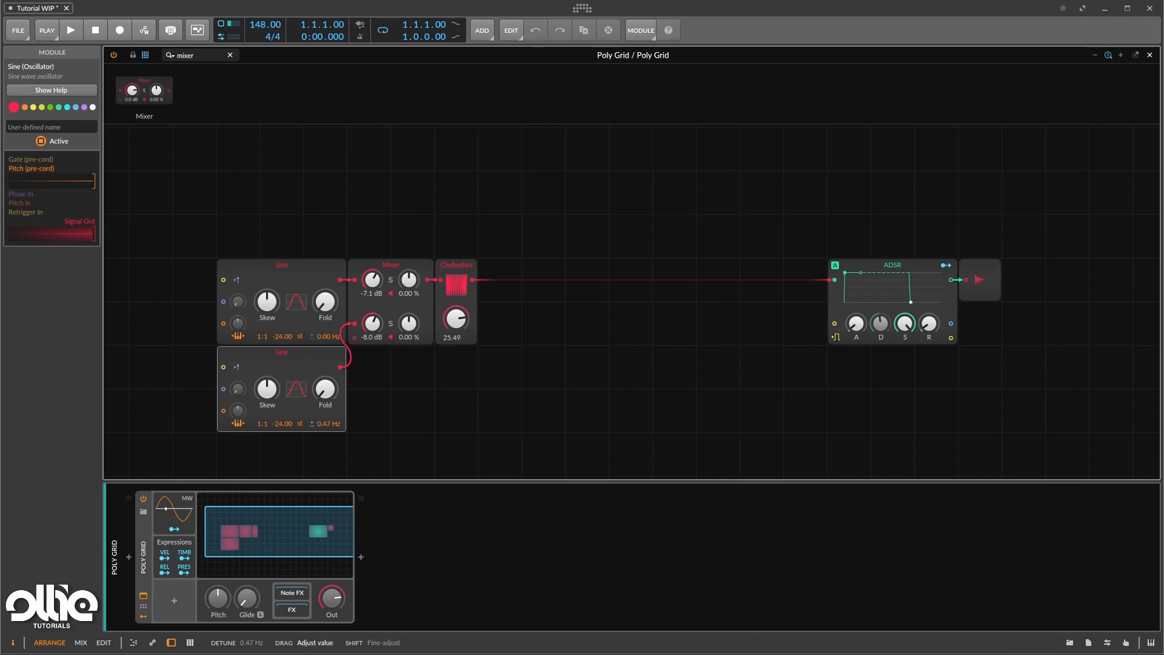
left_click_drag(333, 425, 373, 326)
left_click_drag(373, 280, 373, 275)
left_click_drag(373, 325, 374, 329)
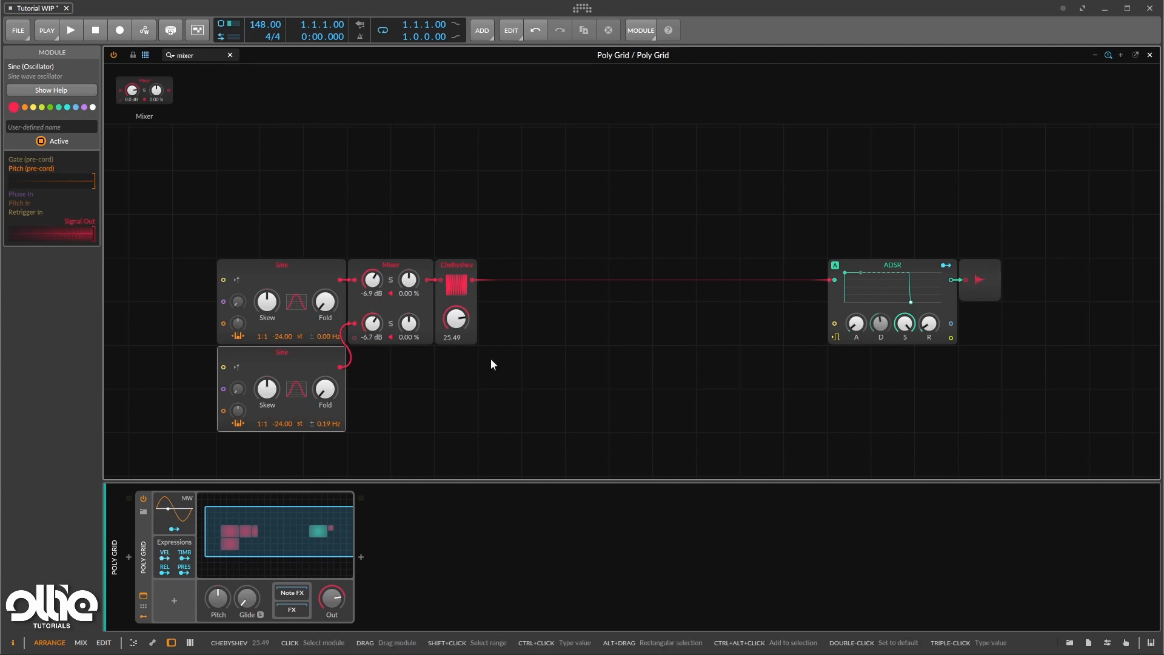
Raise the Chebyshev amount to 28.75
left_click_drag(461, 329, 463, 327)
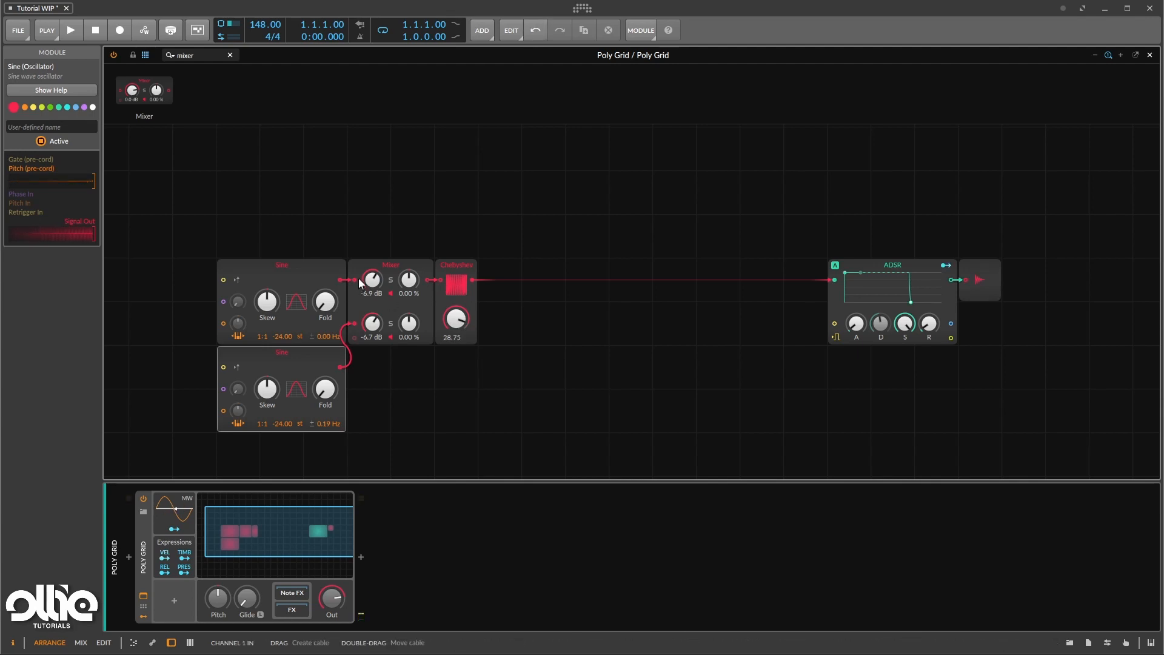
Insert a Sallen-Key filter after the Chebyshev and set its mode to BP 6, the 18 dB/oct band-pass
double_click(211, 54)
key("BackSpace")
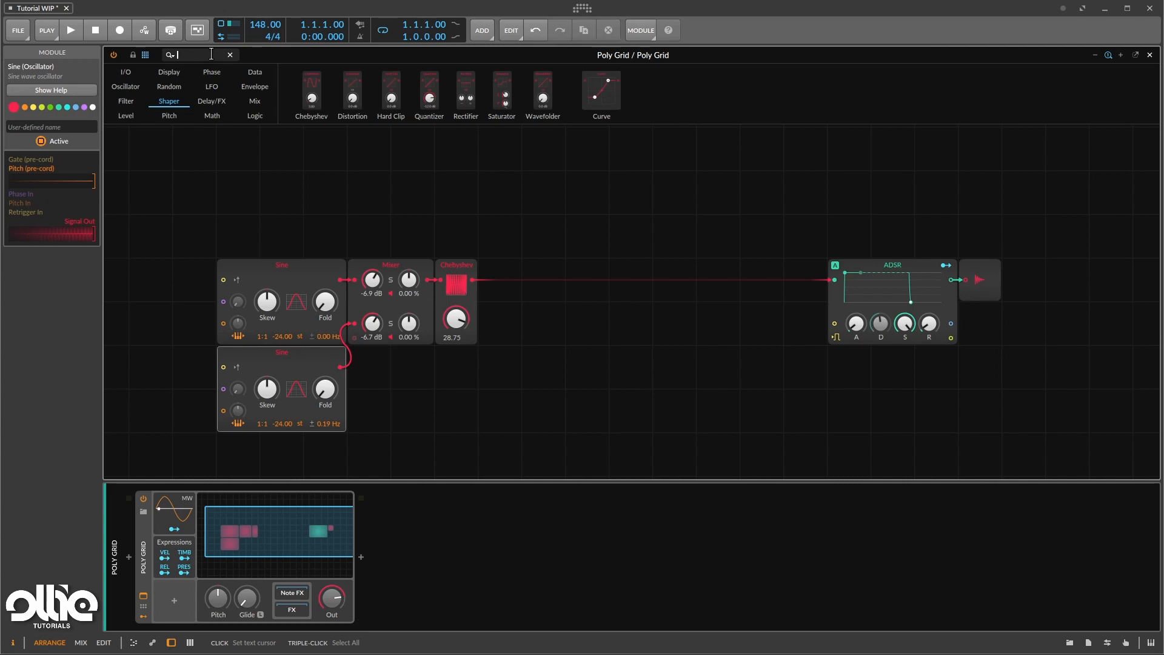
type("filter")
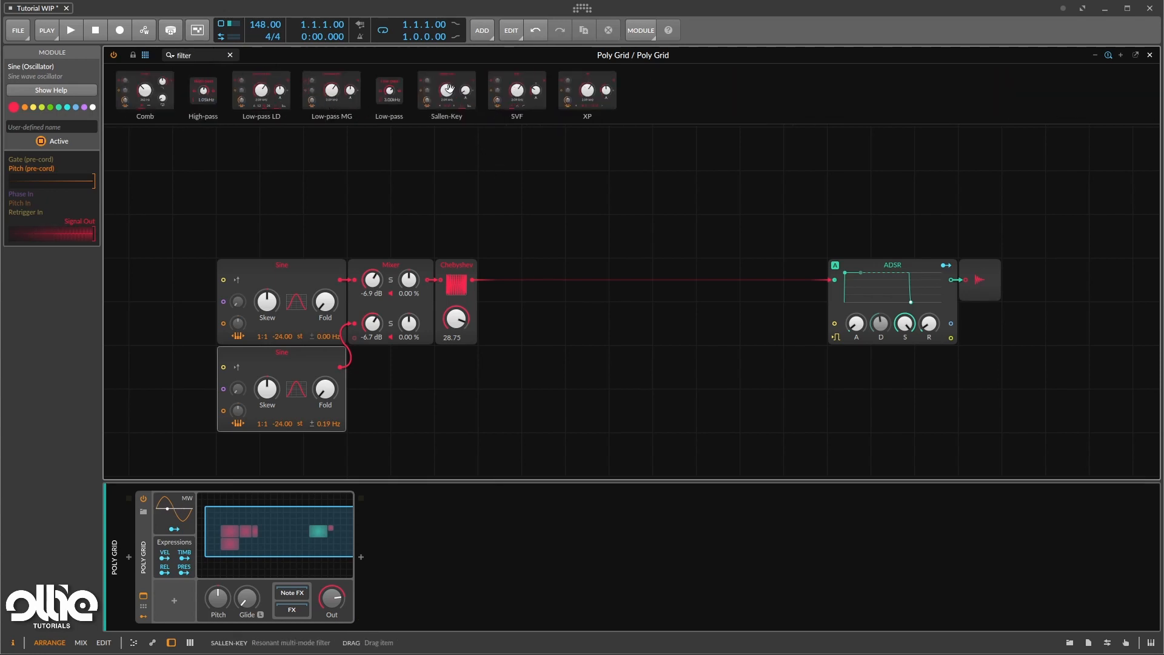
left_click_drag(447, 91, 472, 281)
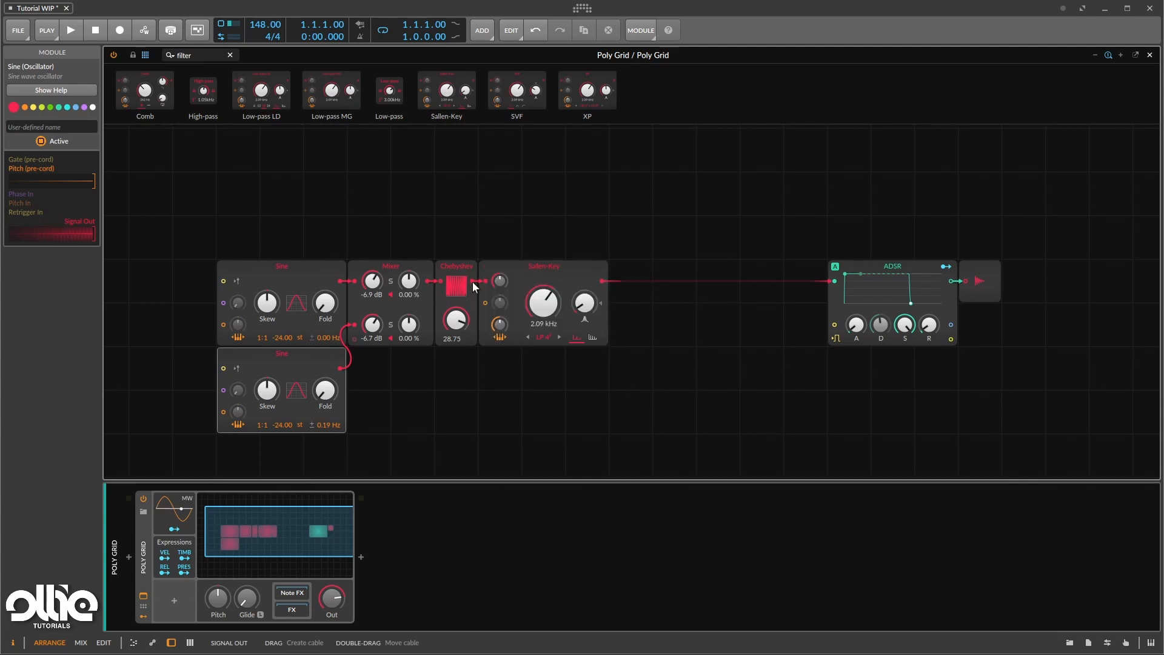
left_click(544, 337)
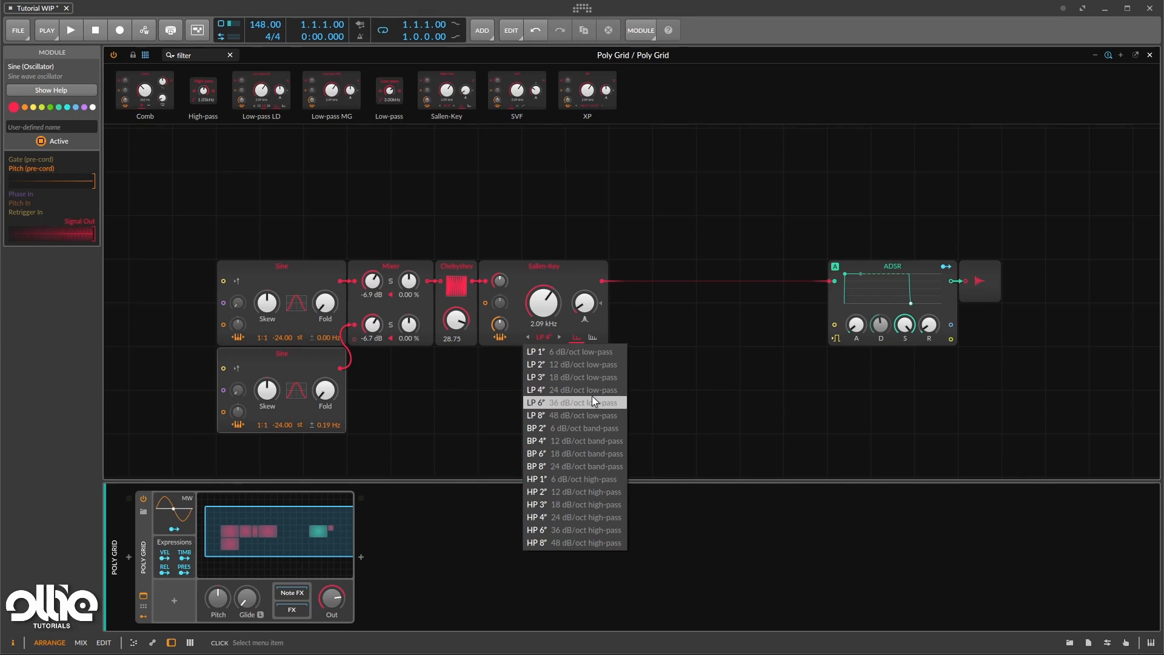
left_click(551, 455)
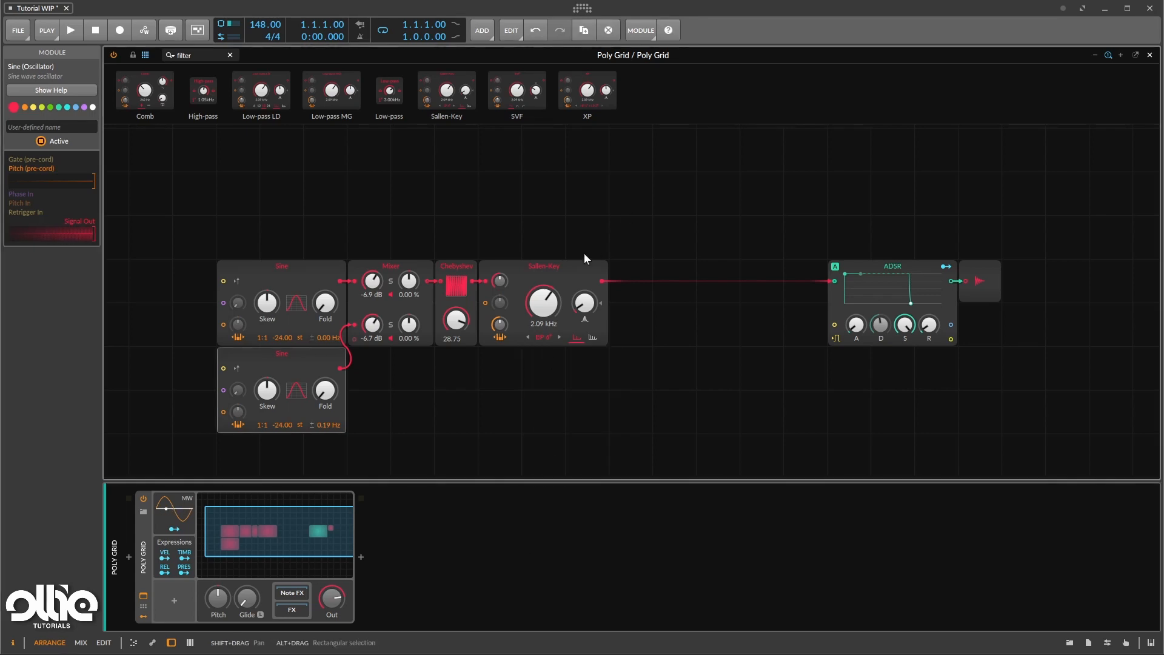
Set the Sallen-Key filter's Q Limit to -14.0 dB
left_click(564, 270)
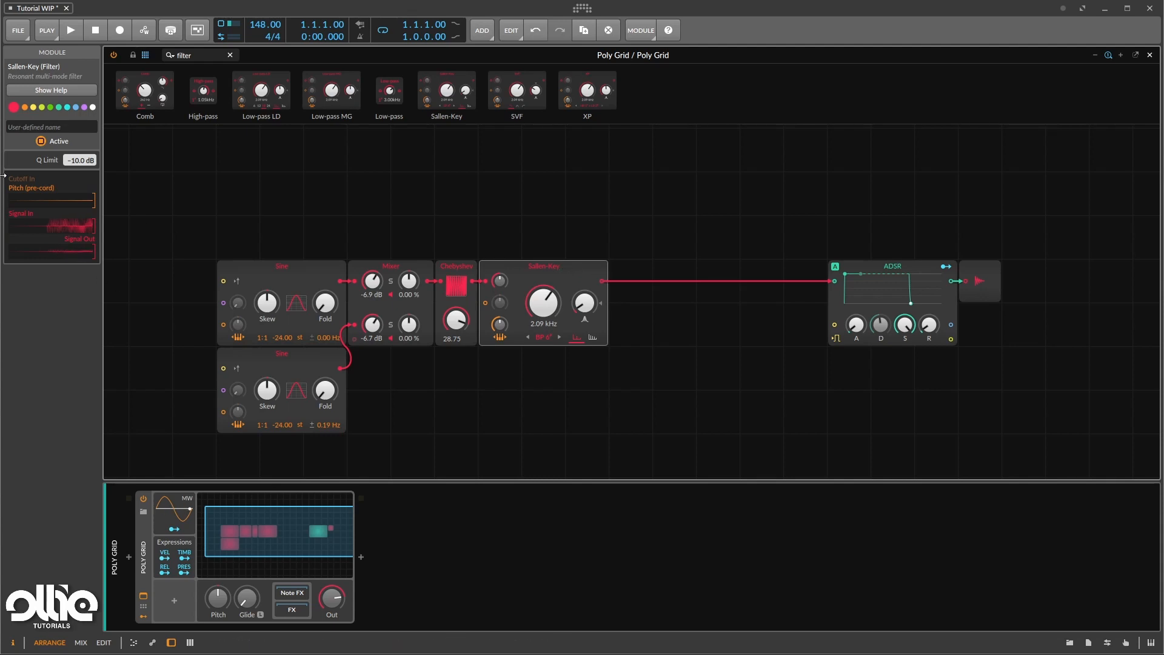
mouse_move(75, 163)
left_mouse_down()
mouse_move(76, 186)
mouse_move(74, 164)
mouse_move(73, 174)
left_mouse_up()
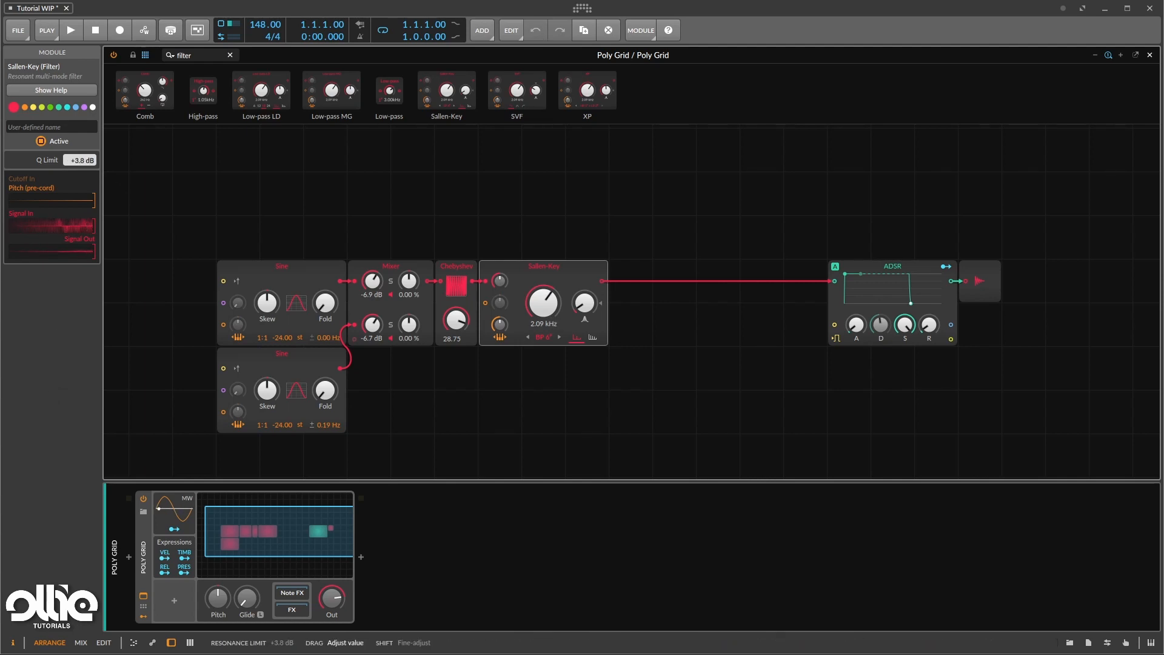
mouse_move(80, 160)
left_mouse_down()
mouse_move(80, 140)
mouse_move(79, 163)
left_mouse_up()
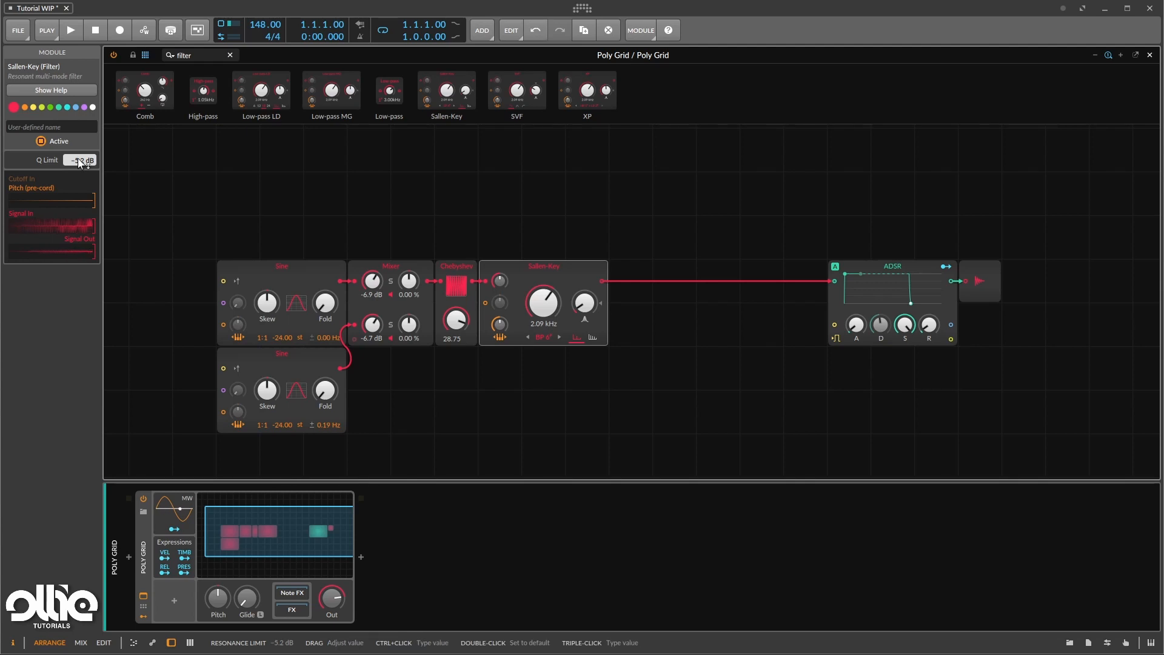
left_click(80, 160, "ctrl")
type("-14")
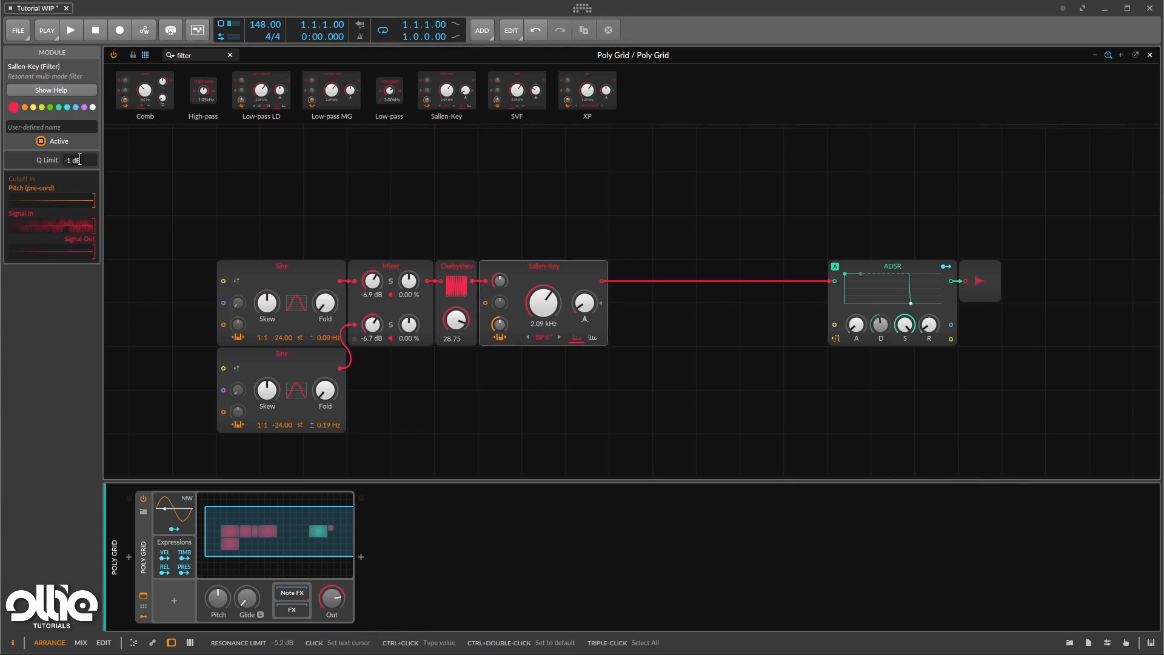
key("Return")
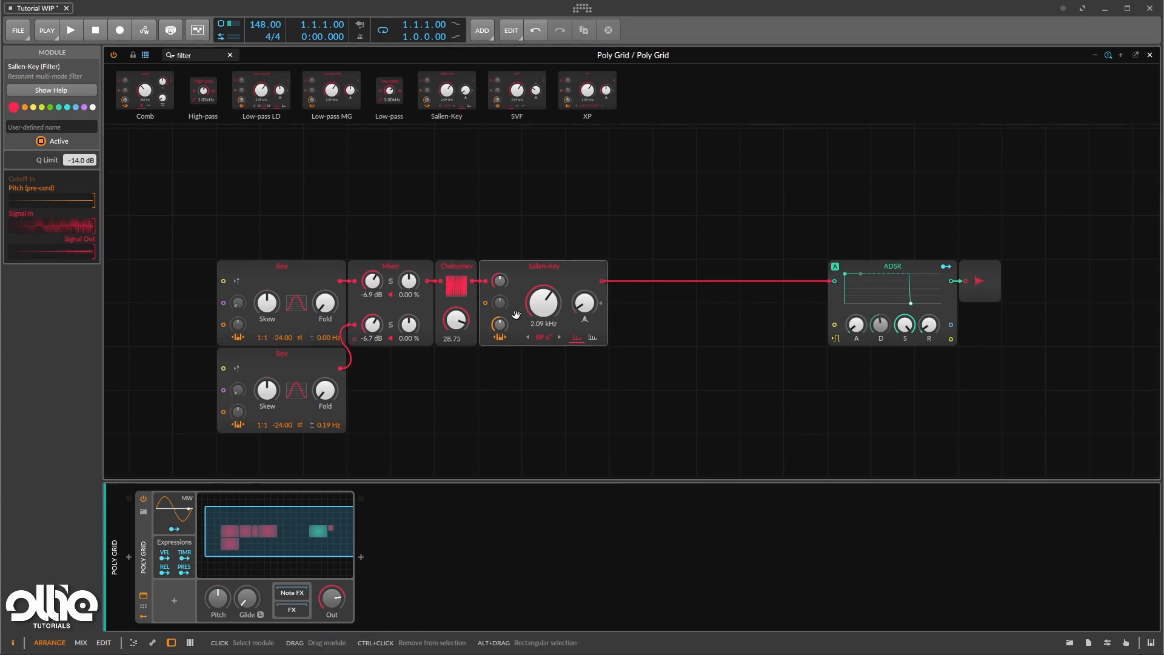
Raise the Sallen-Key resonance and lower its cutoff to 554 Hz, trying the asymmetric nonlinearity before restoring the original one
mouse_move(543, 302)
left_mouse_down()
mouse_move(543, 270)
mouse_move(544, 328)
mouse_move(584, 300)
mouse_move(543, 300)
mouse_move(544, 275)
mouse_move(544, 339)
mouse_move(543, 291)
left_mouse_up()
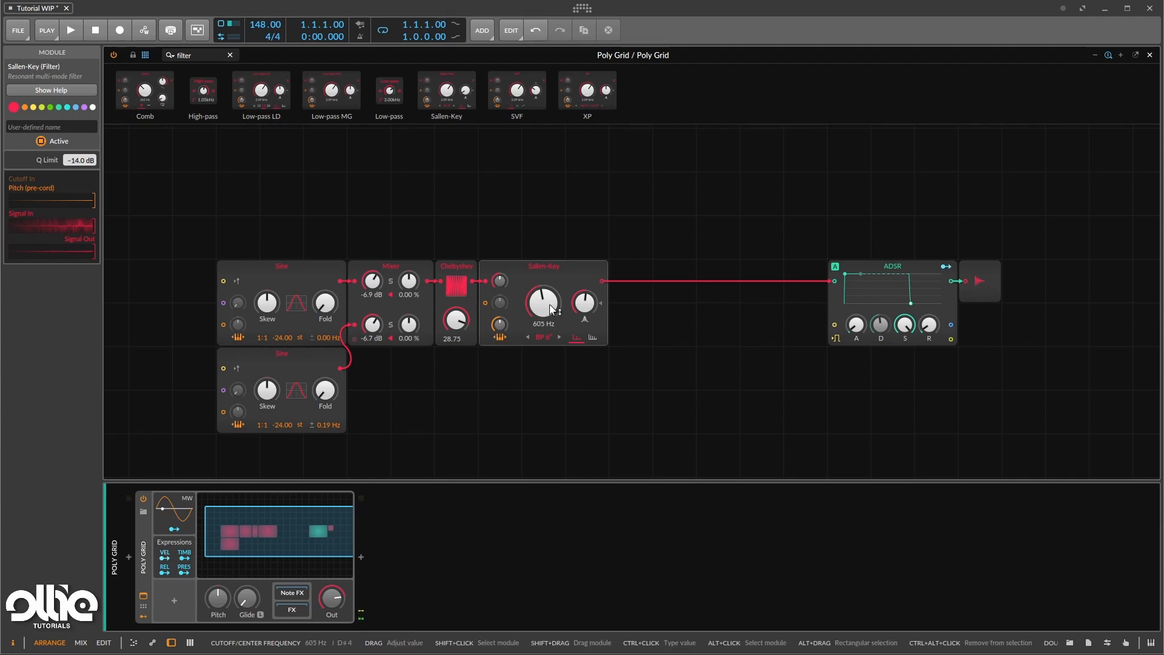
left_click(593, 341)
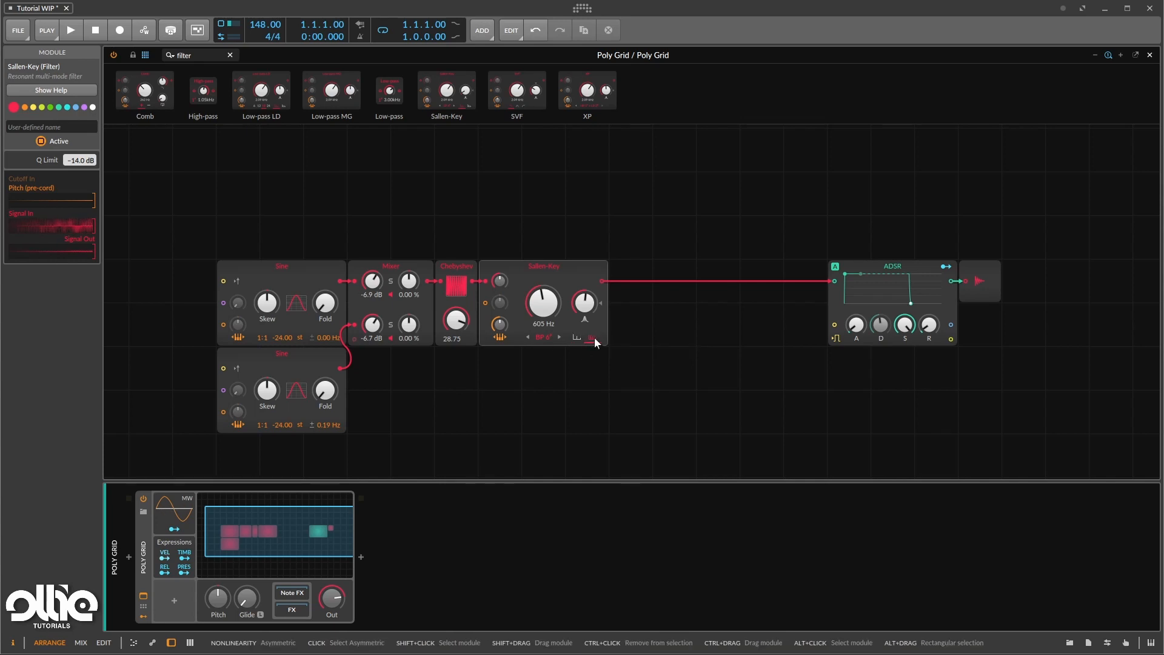
mouse_move(543, 302)
left_mouse_down()
mouse_move(543, 263)
mouse_move(538, 306)
left_mouse_up()
left_click(577, 340)
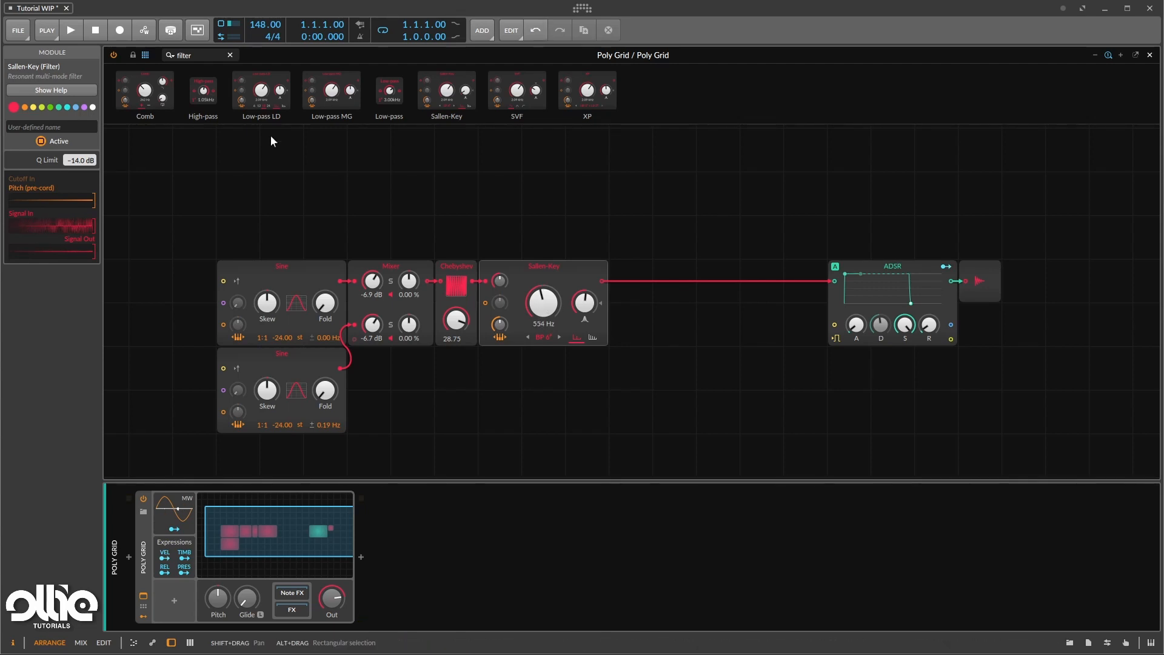
Insert a Wavefolder after the Sallen-Key filter and raise its drive to +8.8 dB
left_click(231, 55)
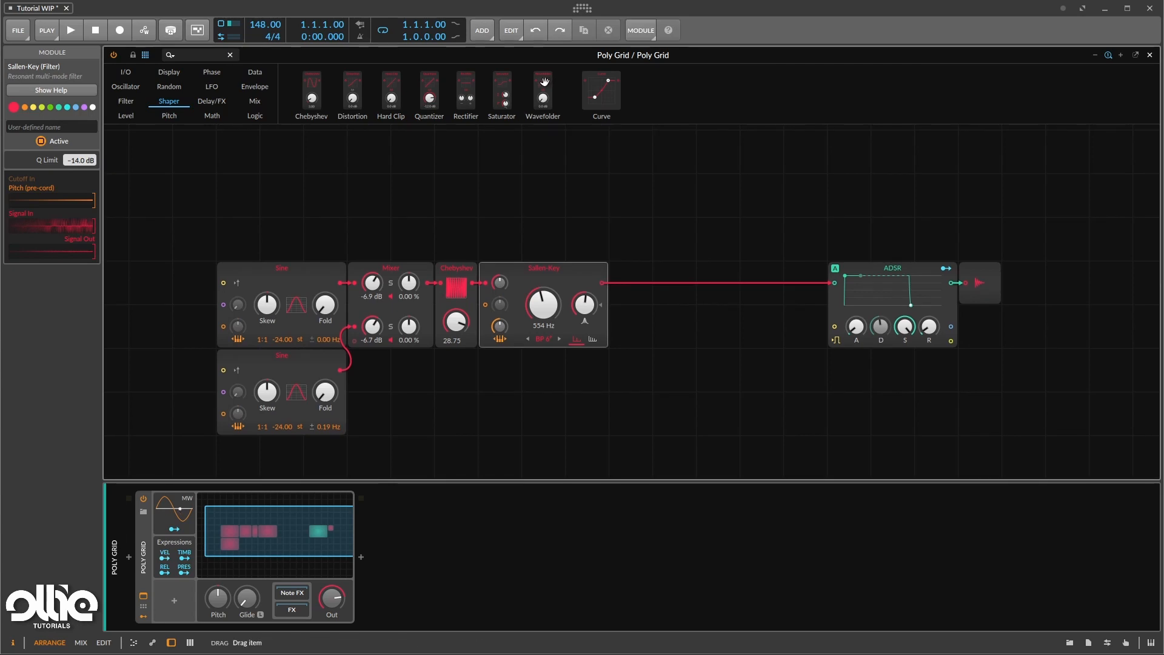
left_click_drag(543, 94, 606, 282)
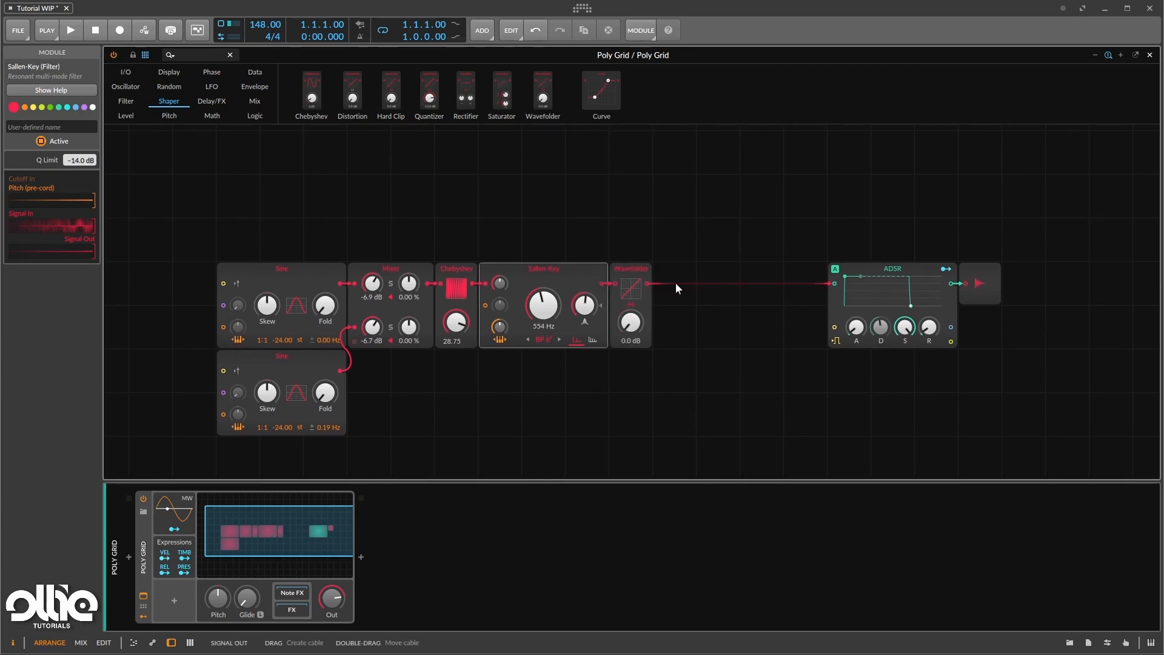
left_click_drag(631, 331, 632, 319)
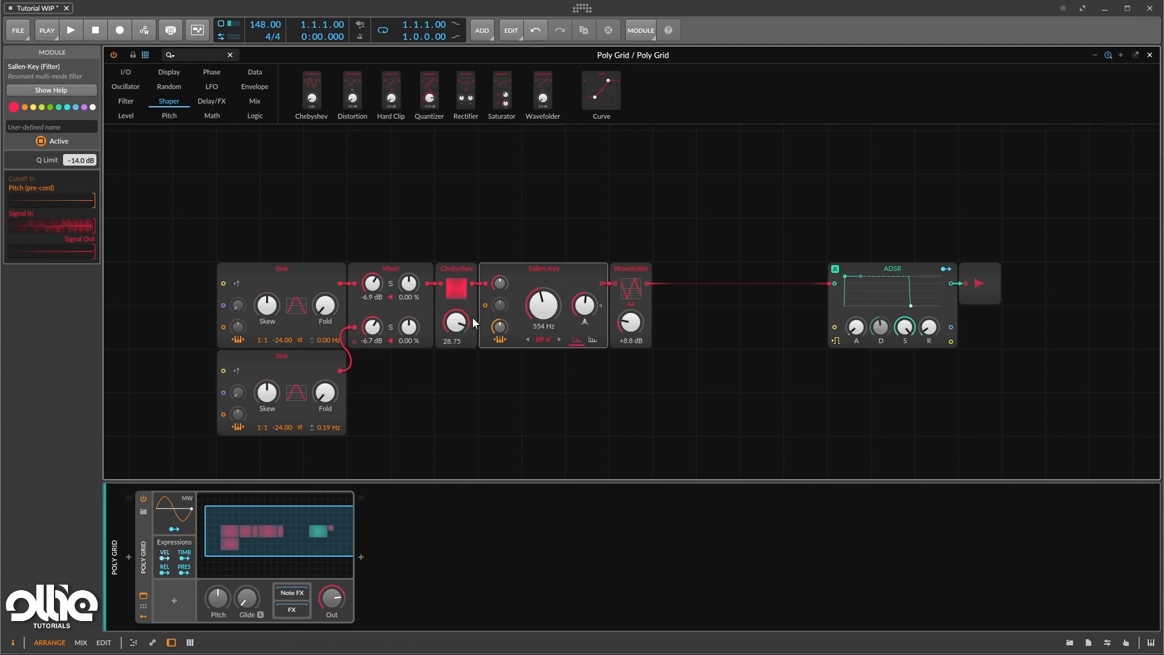
Sweep the Sallen-Key cutoff against the Wavefolder drive, settling at 381 Hz and +11.8 dB
mouse_move(535, 313)
left_mouse_down()
mouse_move(536, 323)
mouse_move(536, 264)
mouse_move(536, 325)
left_mouse_up()
left_click_drag(642, 321, 642, 311)
mouse_move(543, 306)
left_mouse_down()
mouse_move(543, 333)
mouse_move(543, 291)
left_mouse_up()
left_click_drag(638, 324, 637, 333)
left_click_drag(543, 306, 541, 313)
left_click(546, 341)
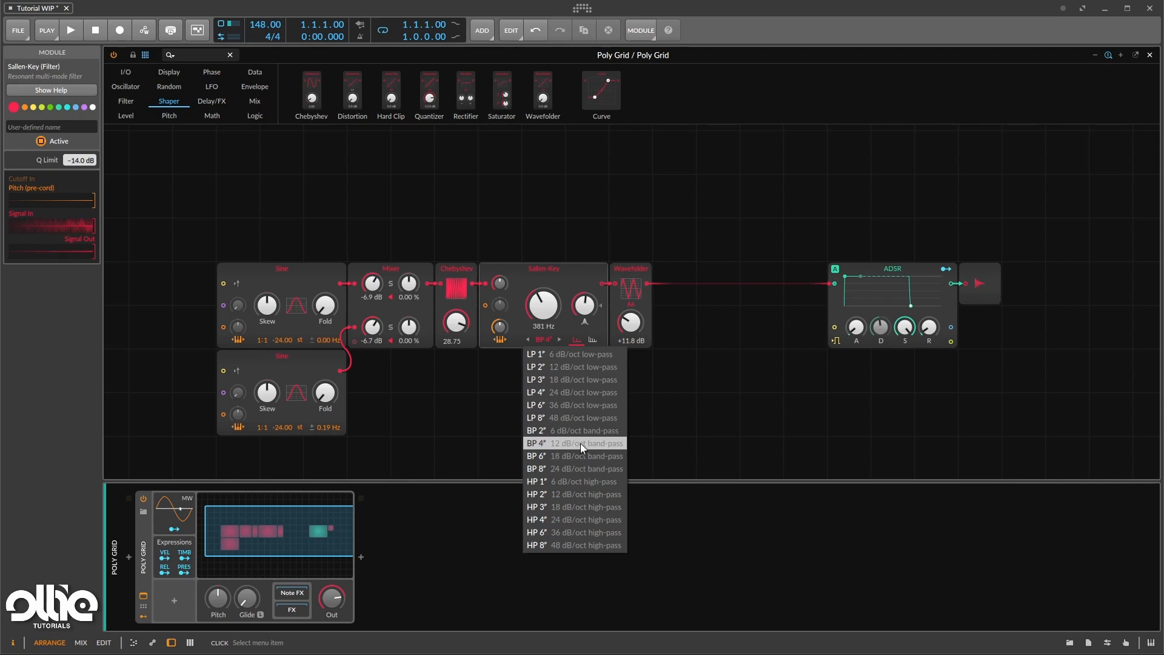
left_click(547, 268)
Sweep the Sallen-Key cutoff and the second Sine's detune, settling at 659 Hz and 0.29 Hz
mouse_move(543, 305)
left_mouse_down()
mouse_move(543, 234)
mouse_move(543, 300)
left_mouse_up()
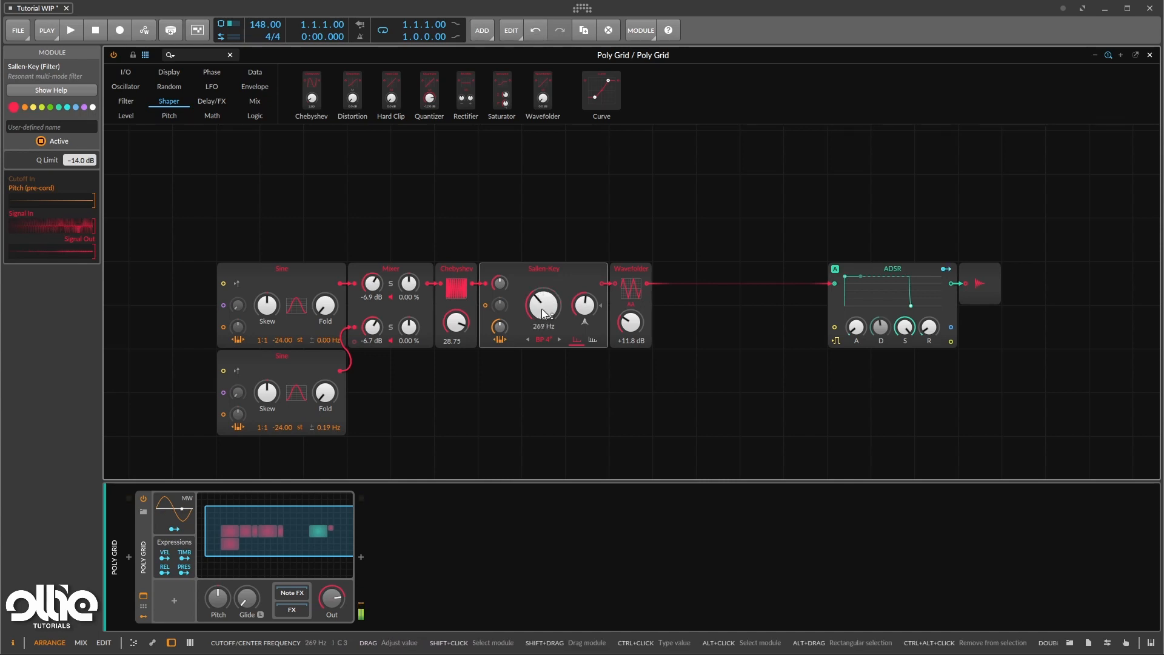
left_click_drag(333, 426, 333, 407)
left_click_drag(544, 305, 543, 303)
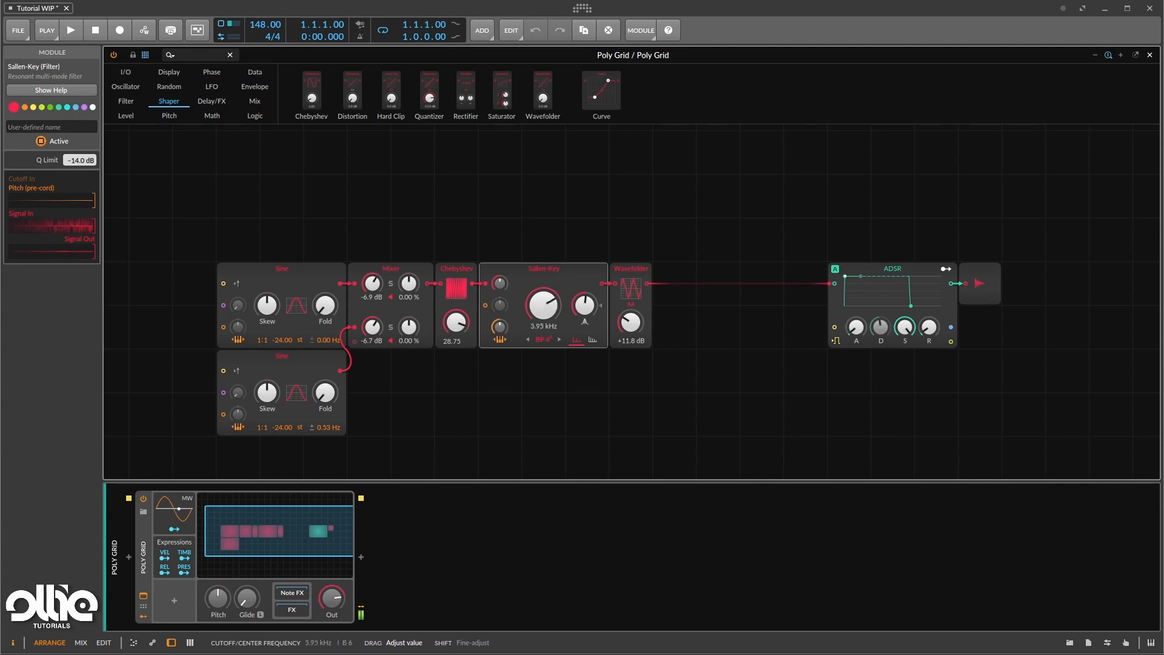
left_click_drag(543, 306, 544, 308)
left_click_drag(329, 428, 329, 442)
left_click_drag(547, 324, 547, 358)
Move the ADSR beside the Wavefolder and set its attack to 142 ms and release to 211 ms
left_click_drag(939, 287, 764, 288)
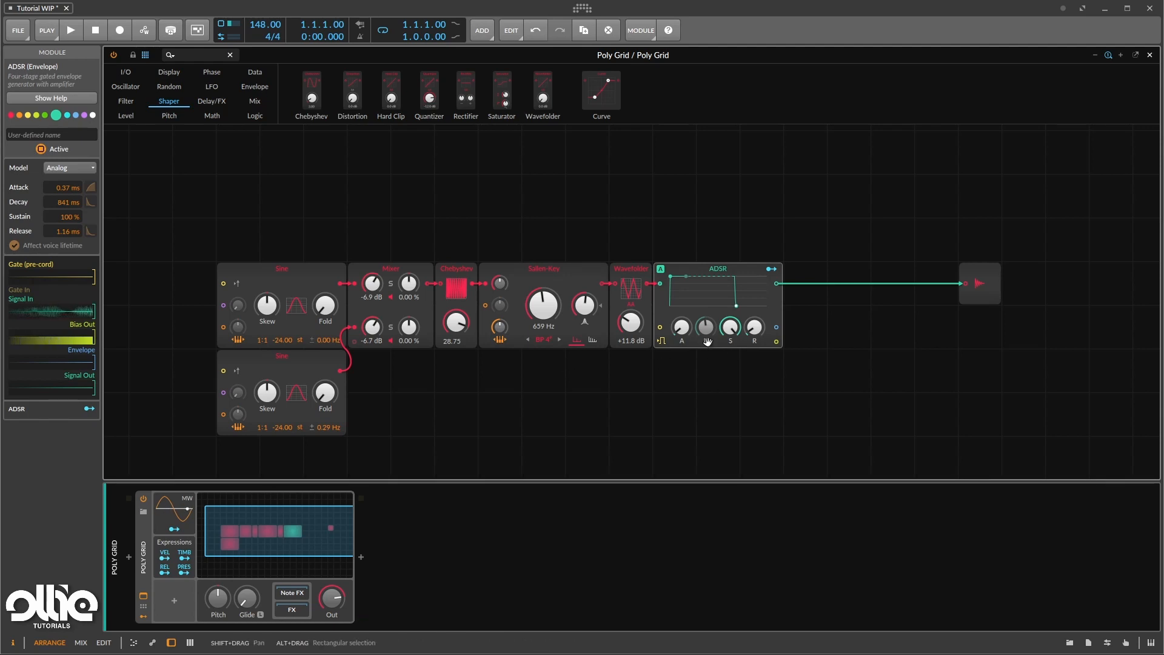
left_click_drag(683, 330, 683, 323)
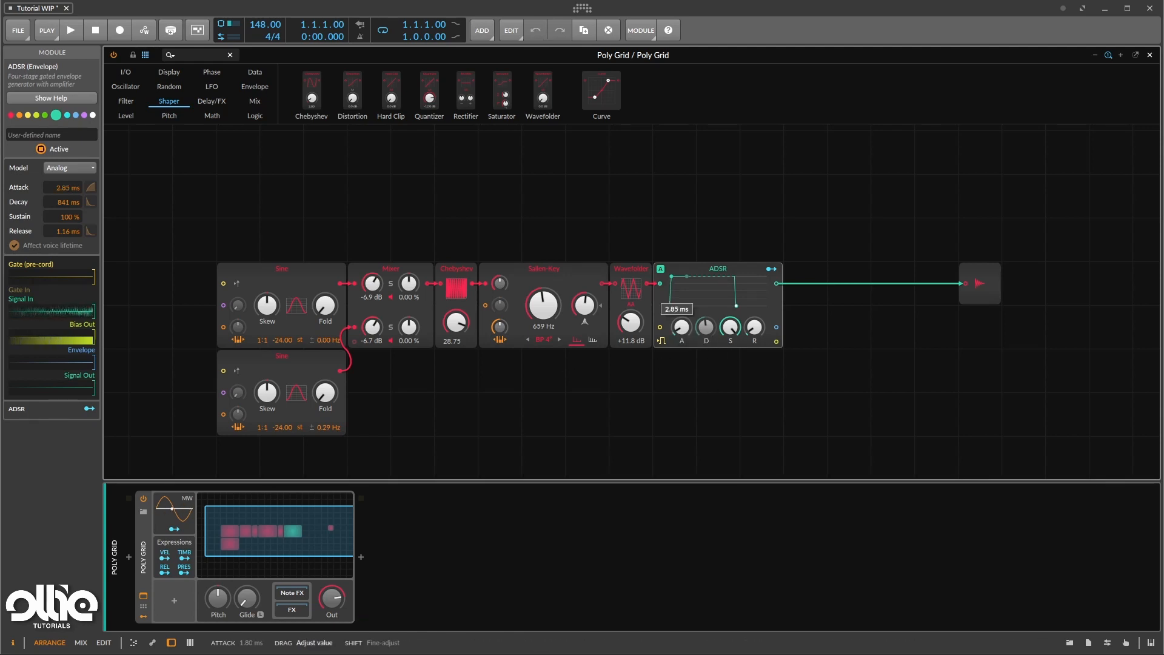
left_click_drag(754, 327, 755, 312)
left_click_drag(681, 328, 682, 316)
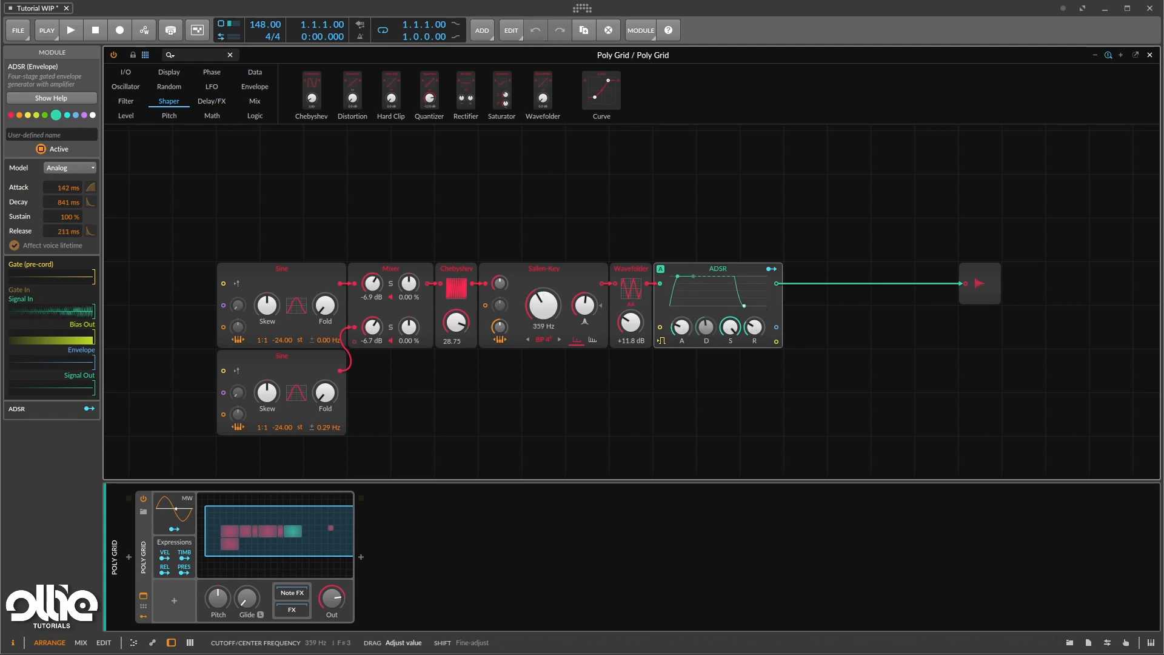
Set the Chebyshev amount to 32.00, the second Sine's detune to 0.06 Hz and the Sallen-Key cutoff to 254 Hz
mouse_move(543, 306)
left_mouse_down()
mouse_move(543, 284)
mouse_move(543, 312)
left_mouse_up()
left_click_drag(464, 323, 464, 318)
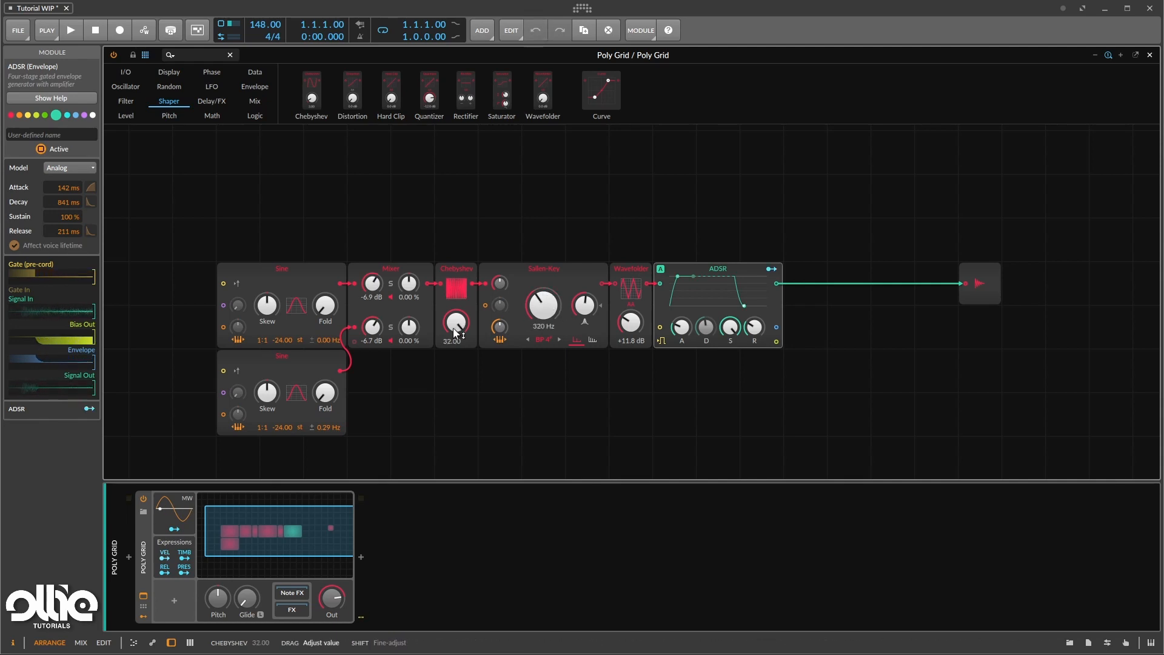
mouse_move(544, 306)
left_mouse_down()
mouse_move(544, 279)
mouse_move(543, 295)
left_mouse_up()
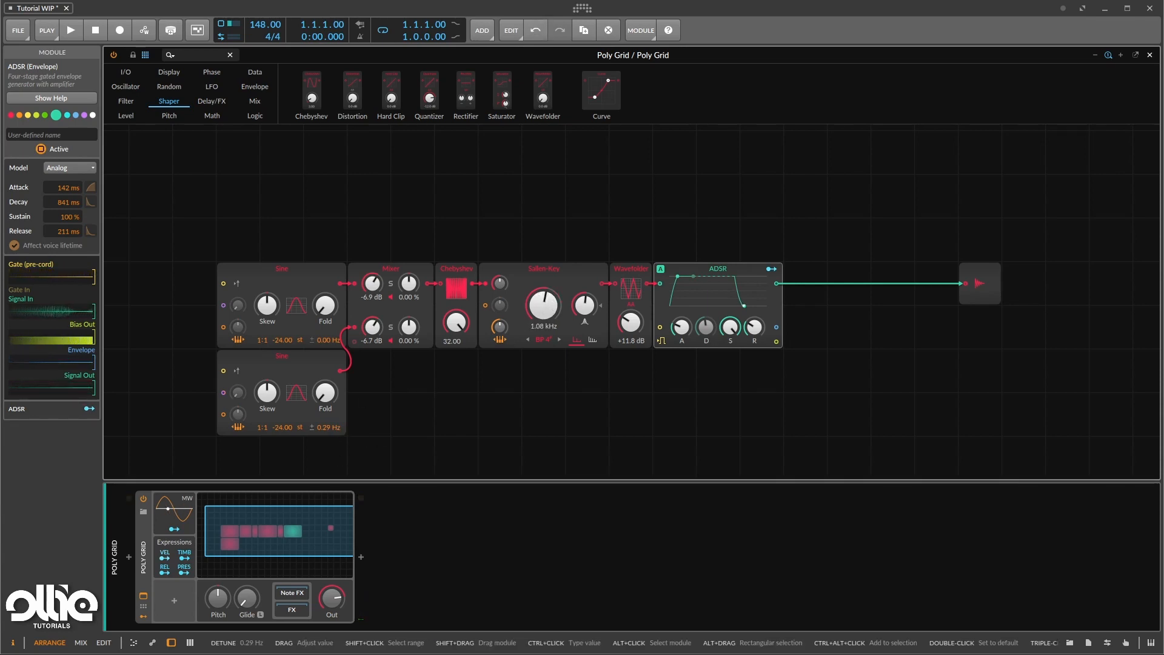
left_click_drag(331, 427, 331, 434)
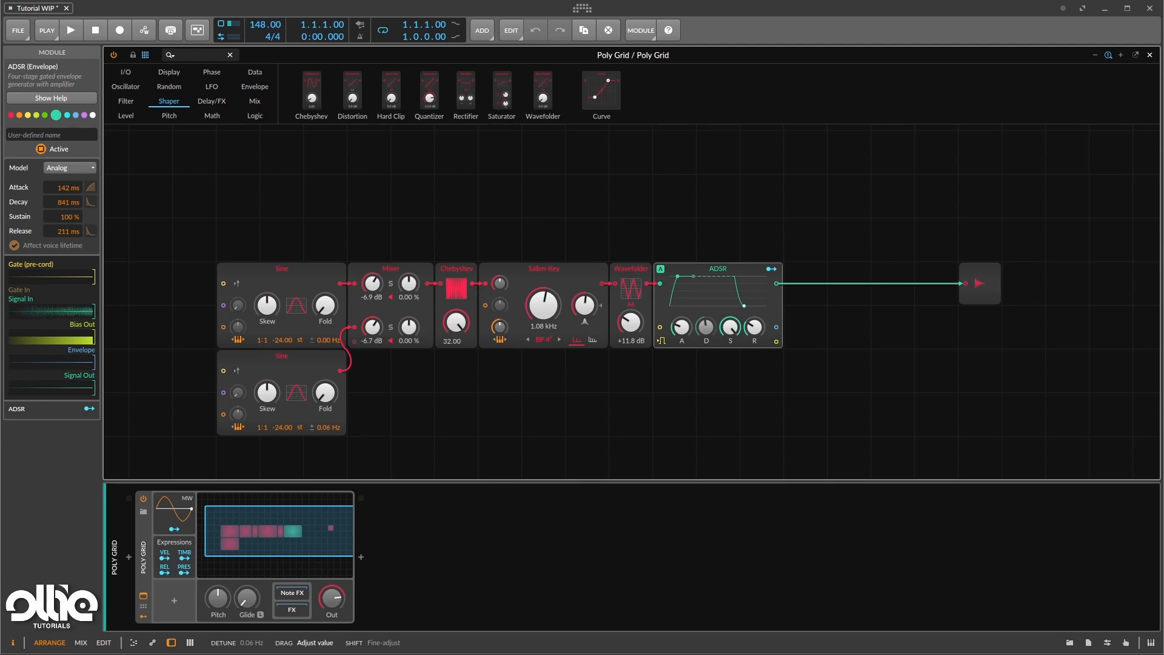
mouse_move(544, 305)
left_mouse_down()
mouse_move(544, 321)
mouse_move(544, 279)
mouse_move(543, 322)
left_mouse_up()
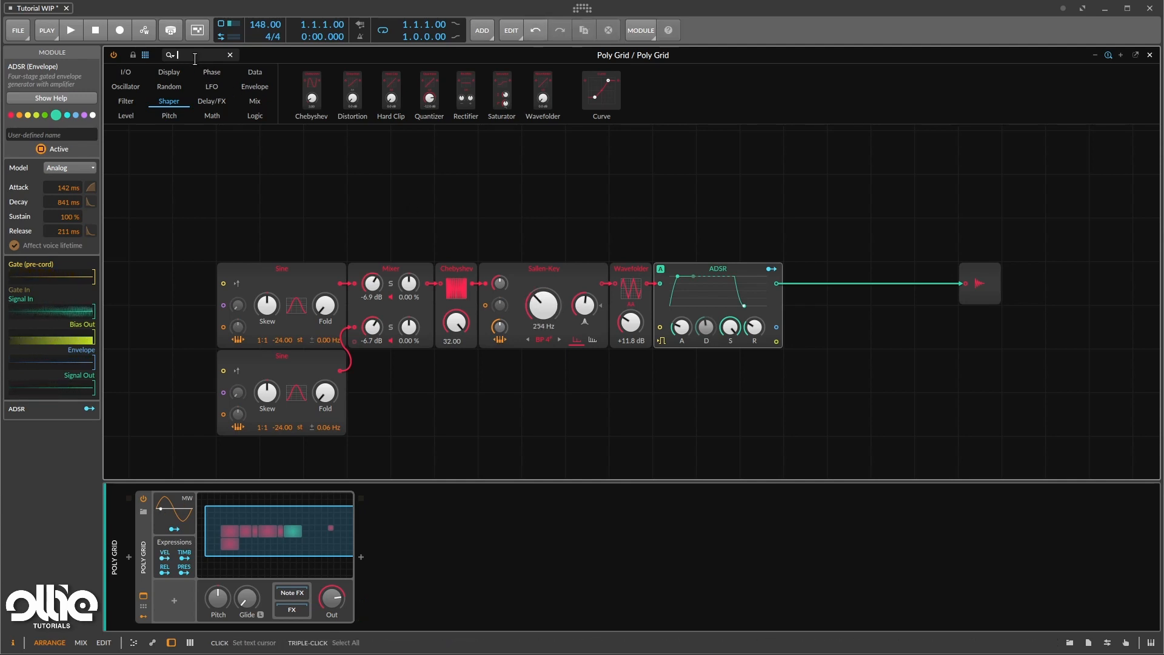
Add an AD envelope below the Sallen-Key filter and set the filter's cutoff to 302 Hz
type("ad")
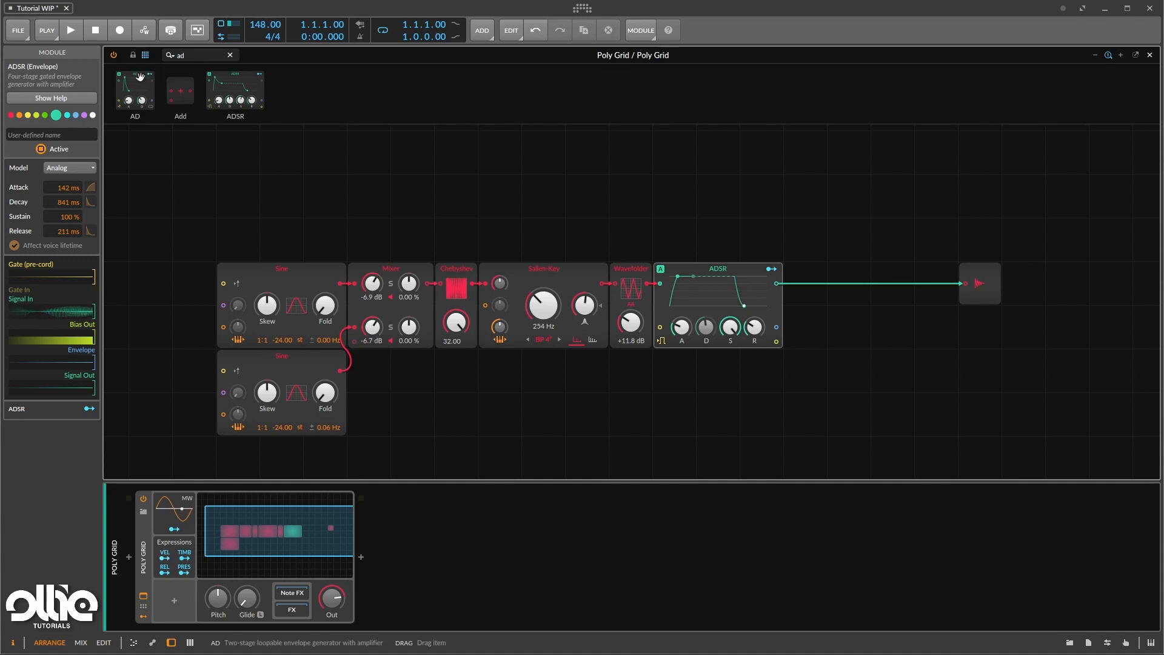
left_click_drag(135, 91, 514, 371)
mouse_move(543, 307)
left_mouse_down()
mouse_move(543, 279)
mouse_move(544, 309)
left_mouse_up()
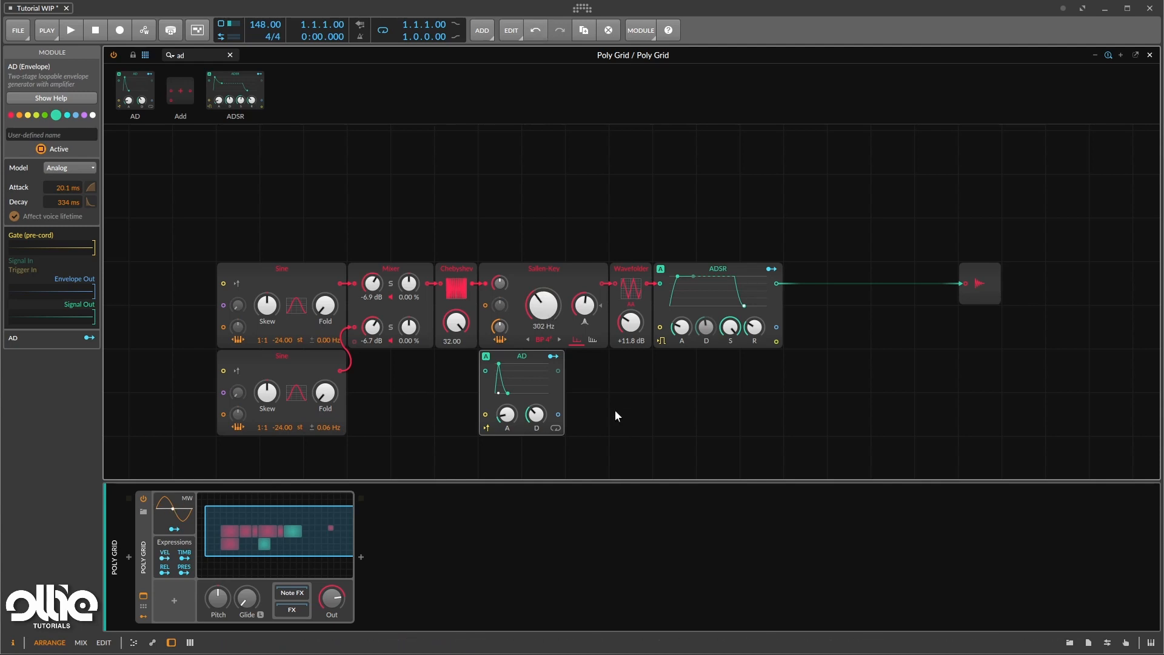
Patch the AD envelope output into the Sallen-Key cutoff modulation, with an attack of 975 ms and a decay of 815 ms
left_click_drag(557, 414, 504, 306)
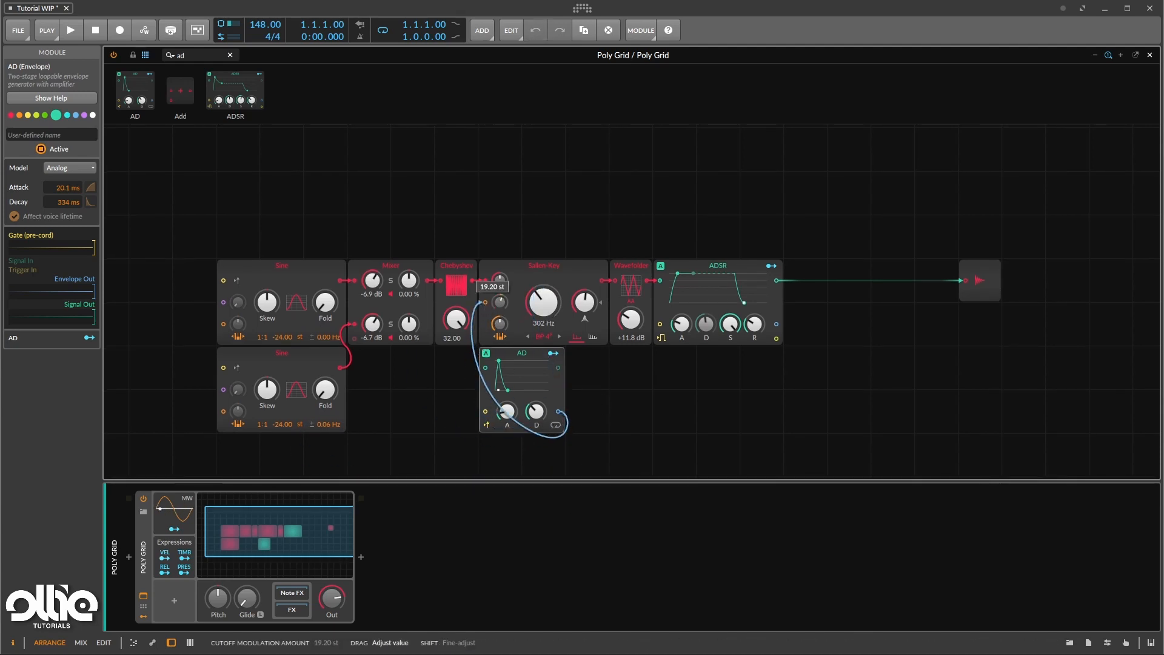
left_click_drag(507, 411, 537, 410)
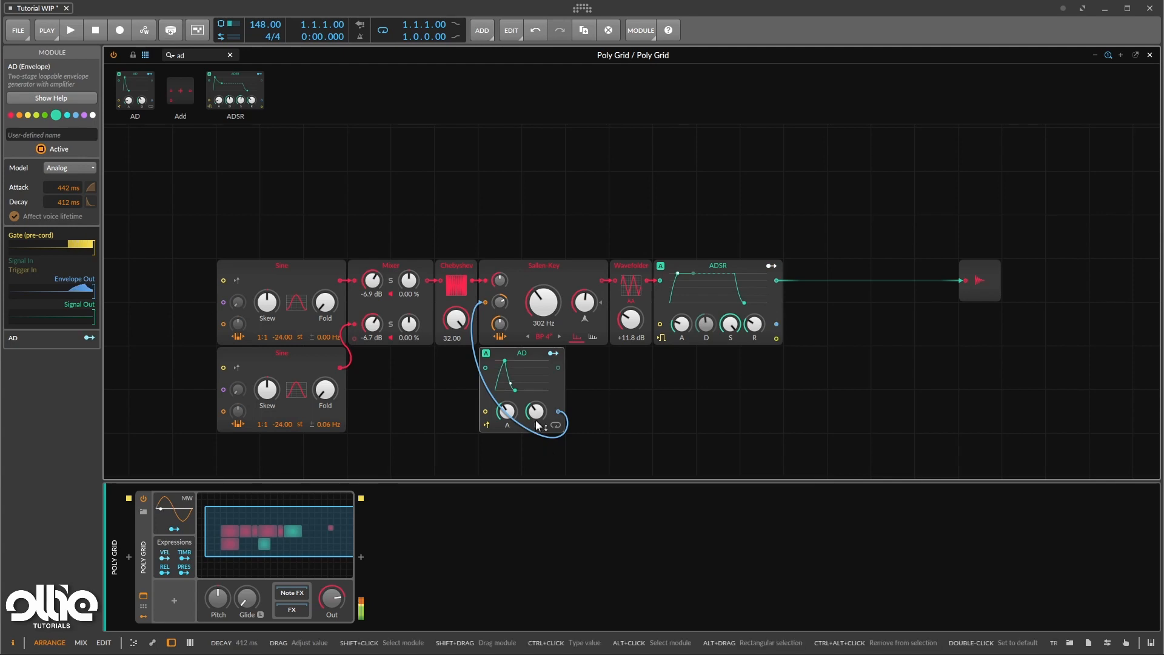
left_click_drag(499, 302, 500, 303)
left_click_drag(507, 411, 507, 395)
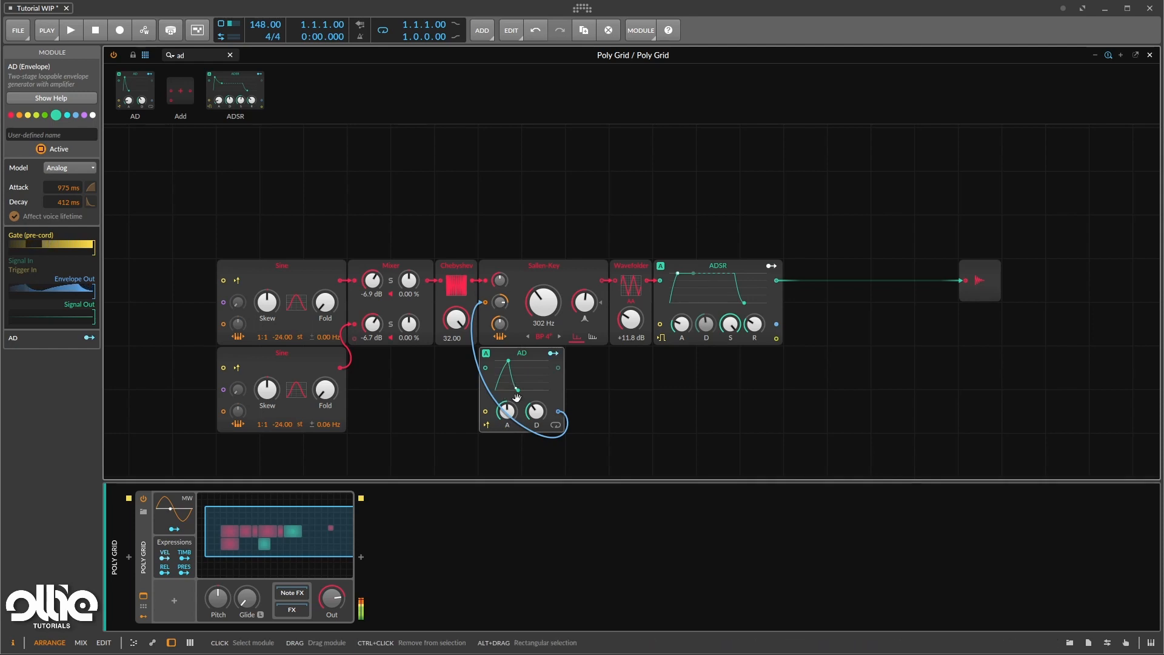
mouse_move(536, 427)
left_mouse_down()
mouse_move(536, 413)
mouse_move(533, 424)
left_mouse_up()
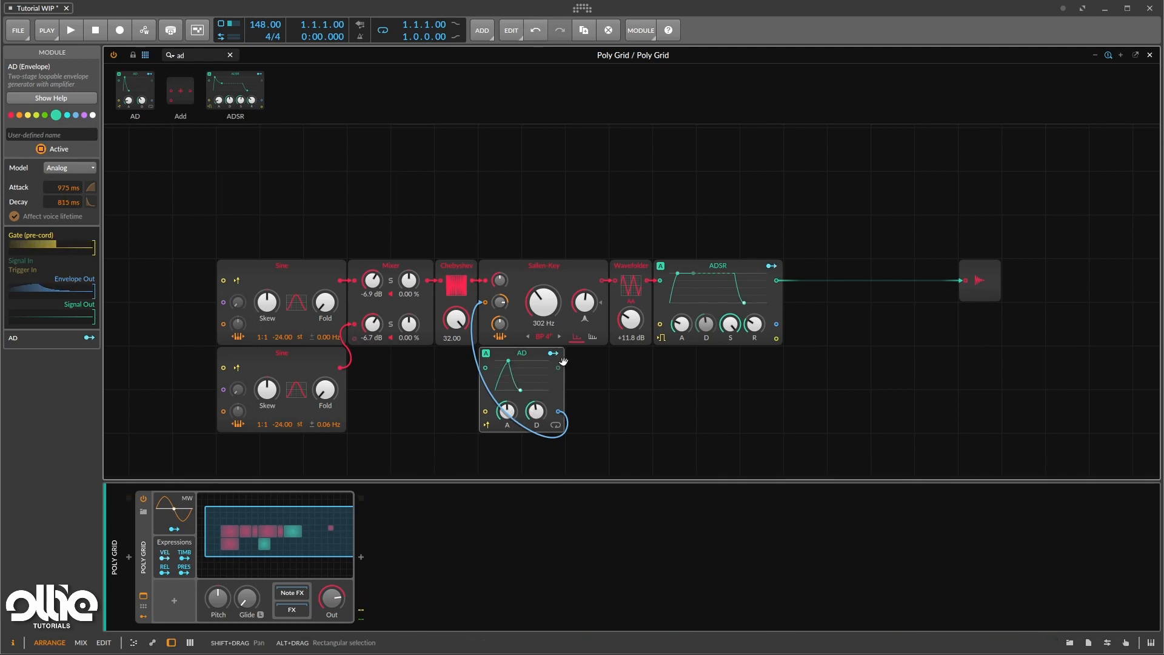
Insert a Chorus+ module after the ADSR and move the Audio Out directly beside it
triple_click(201, 59)
type("chorus")
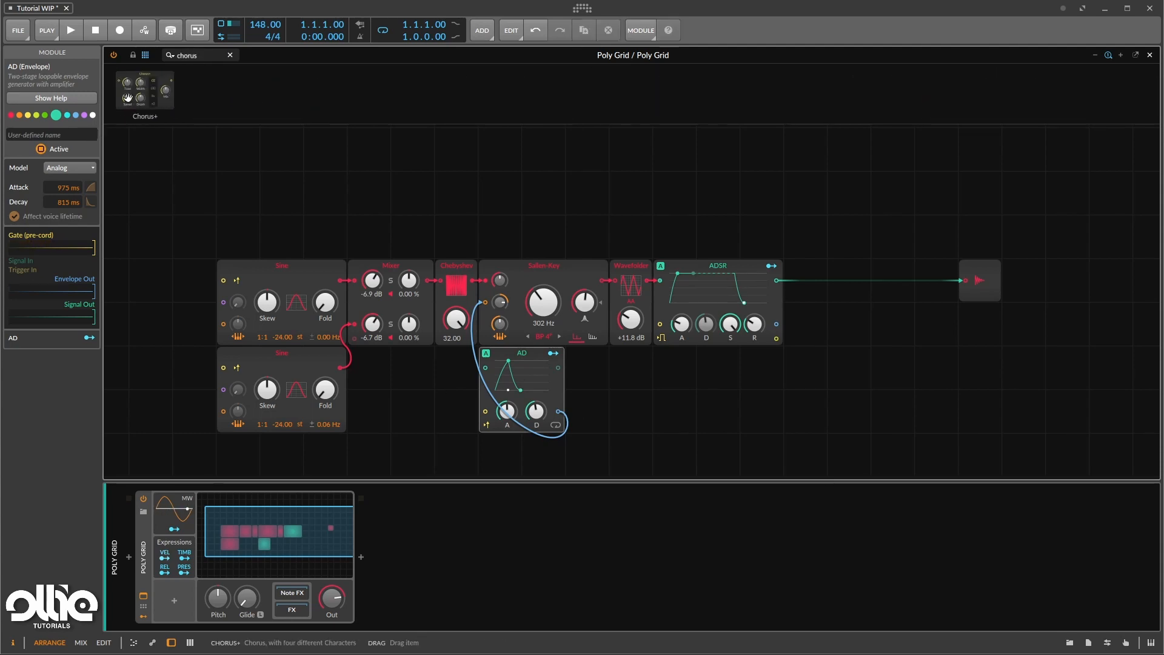
left_click_drag(143, 93, 781, 286)
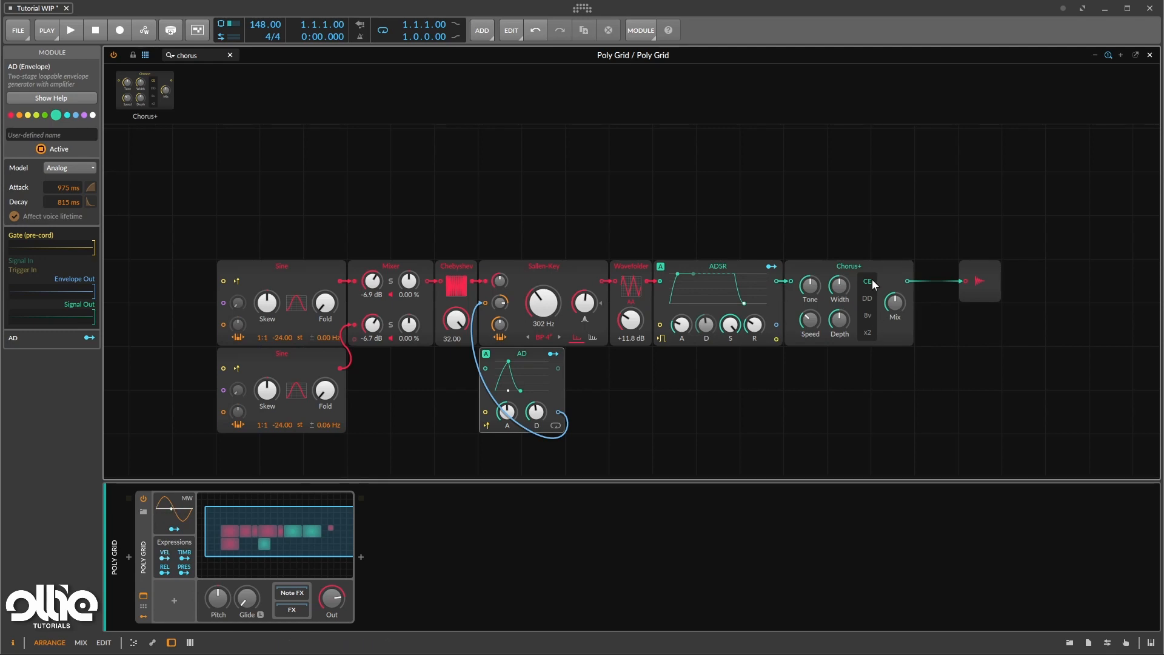
left_click_drag(975, 270, 895, 305)
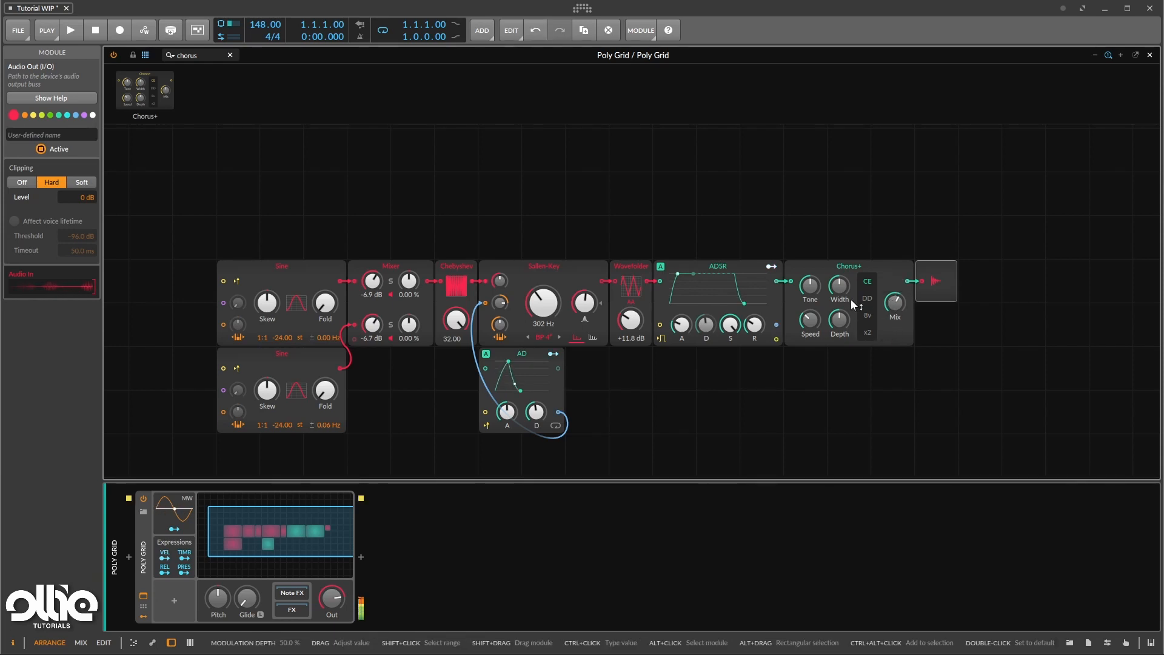
Try the DD and 8v characters on the Chorus+ module and settle on x2
left_click_drag(814, 291, 810, 320)
left_click_drag(840, 319, 814, 316)
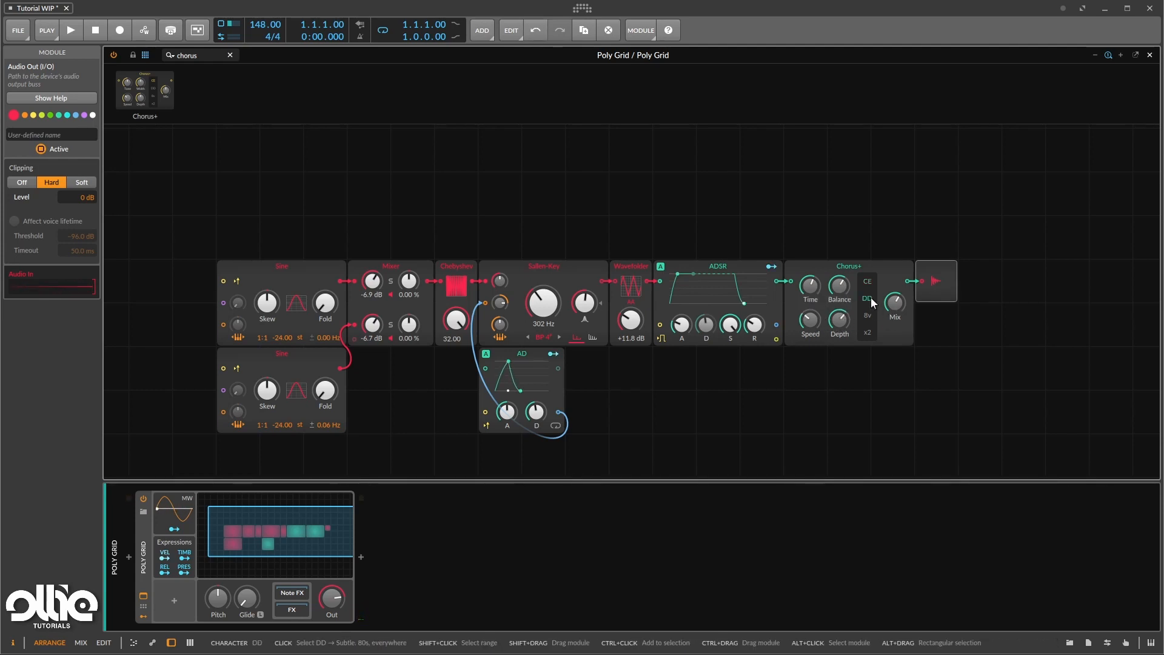
left_click(871, 298)
left_click(867, 314)
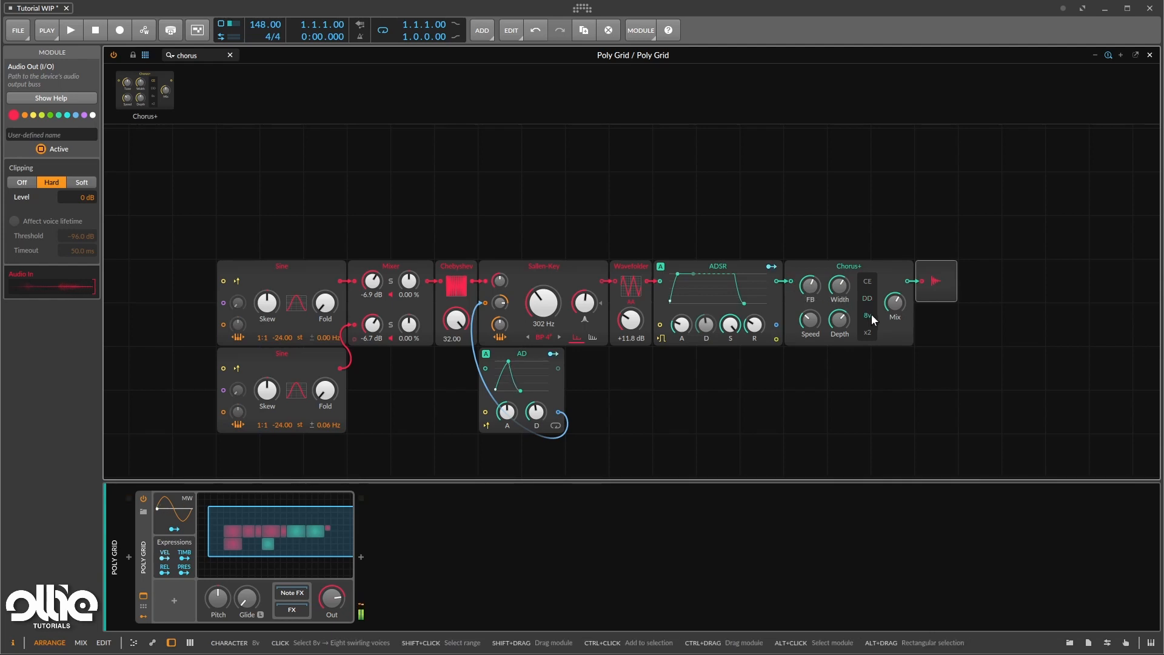
left_click(867, 332)
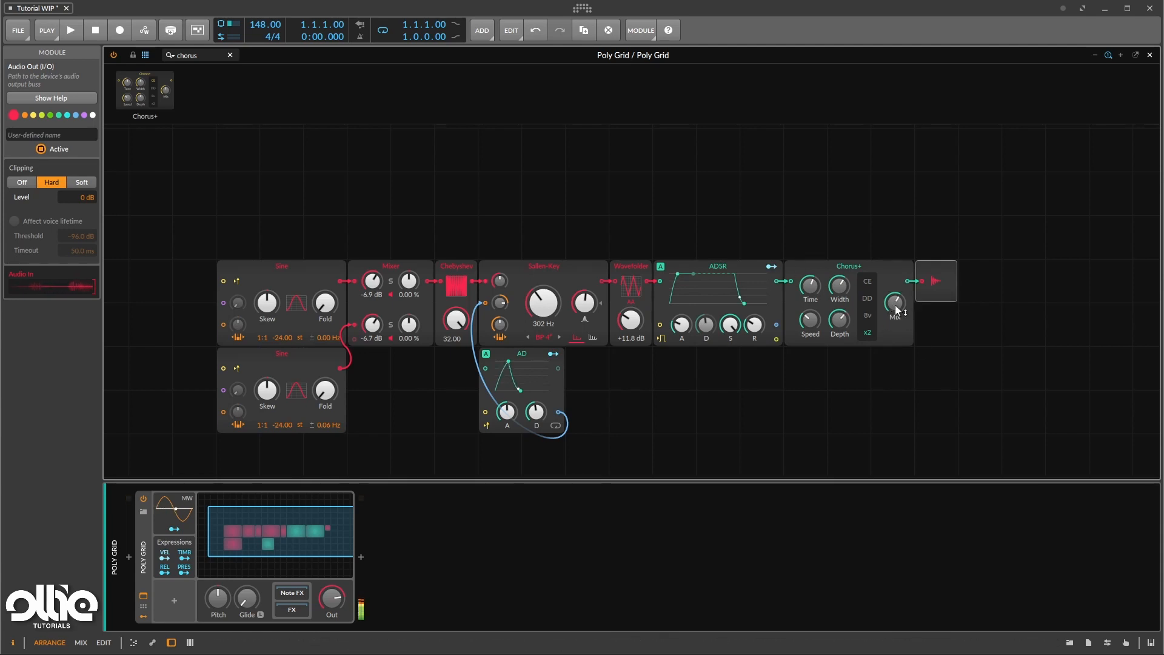
Shift the Chorus+ and Audio Out aside and insert a Gain - Vol module after the ADSR, set to -3.9 dB
left_click_drag(968, 354, 858, 274)
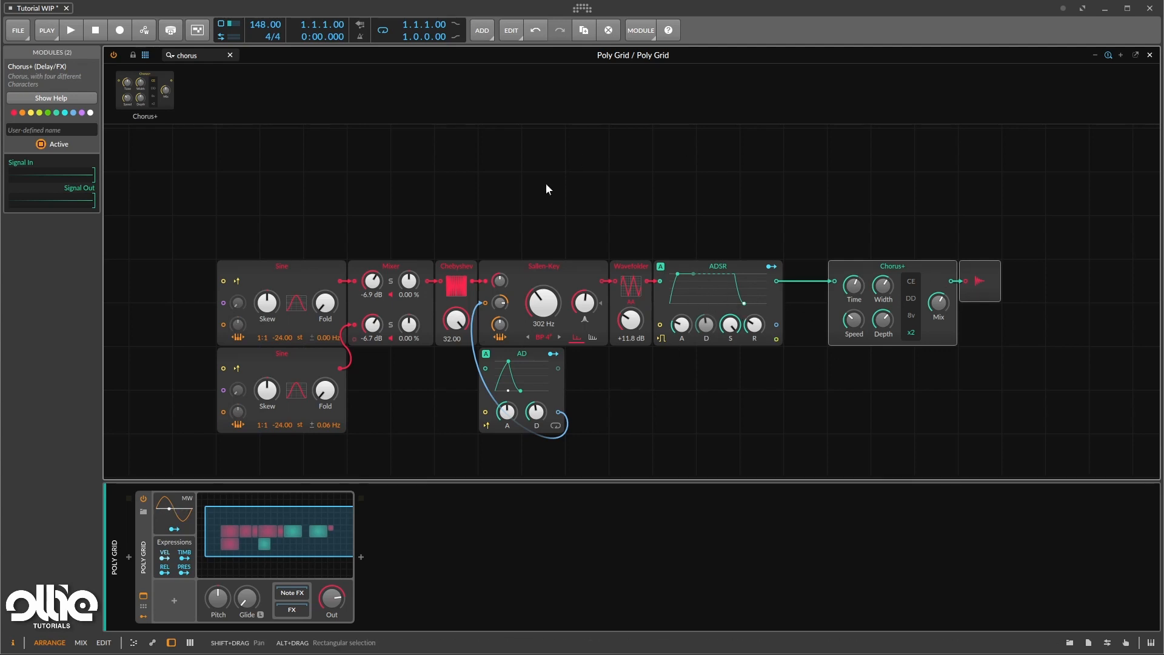
left_click(230, 55)
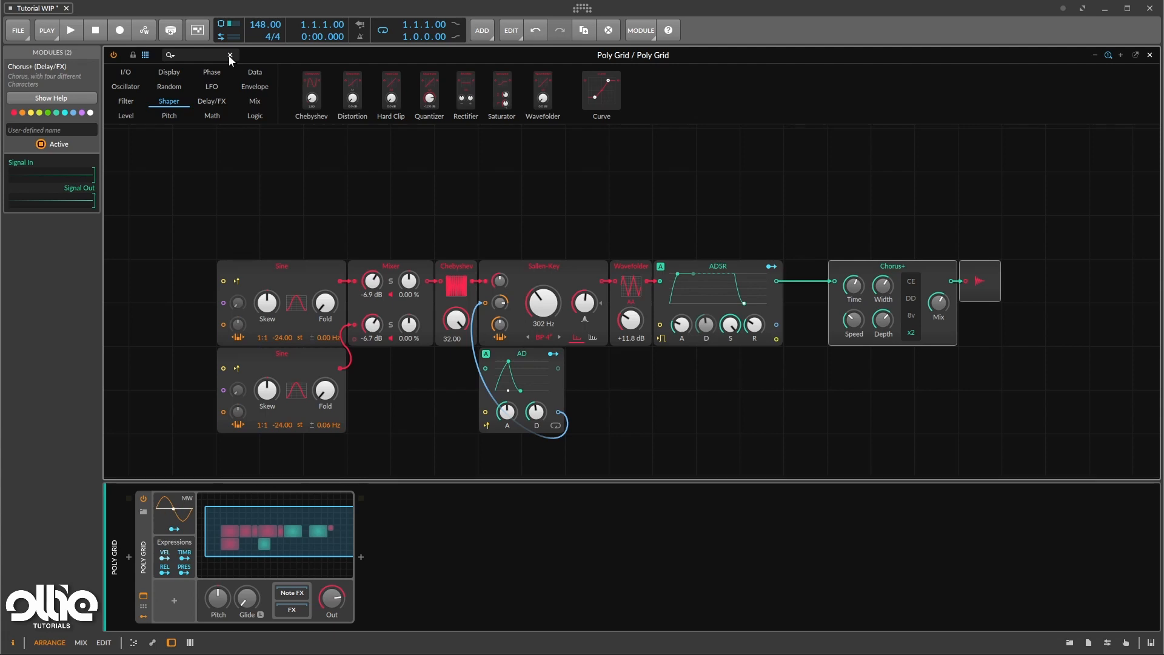
left_click(205, 55)
left_click_drag(802, 284, 802, 290)
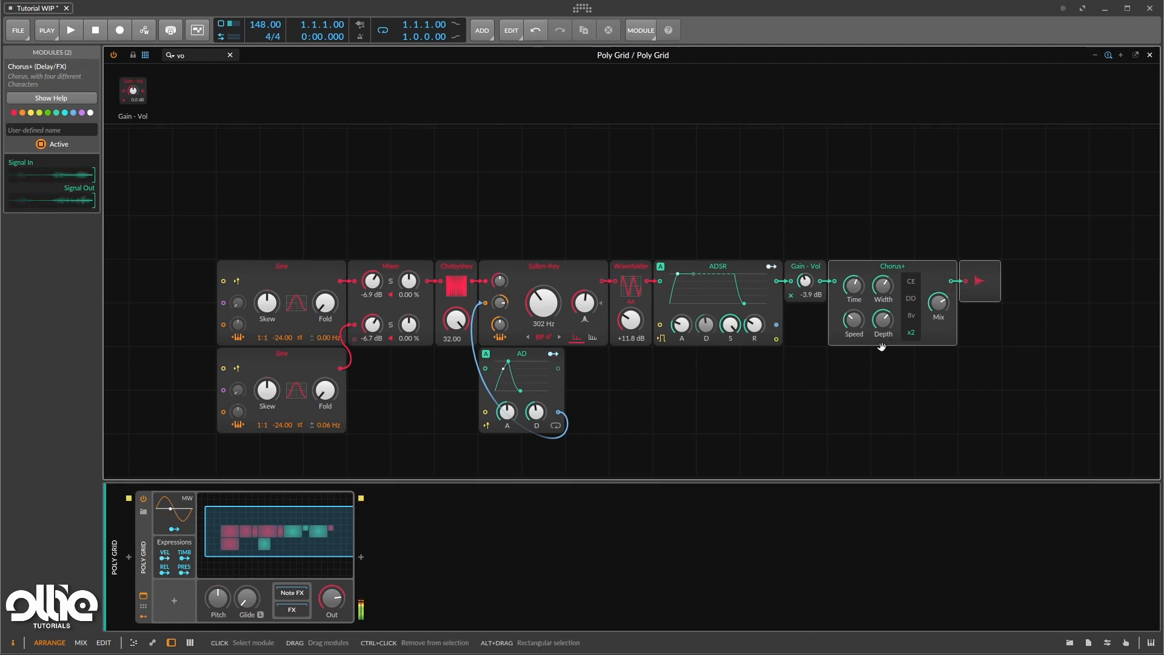
left_click_drag(809, 395, 843, 348)
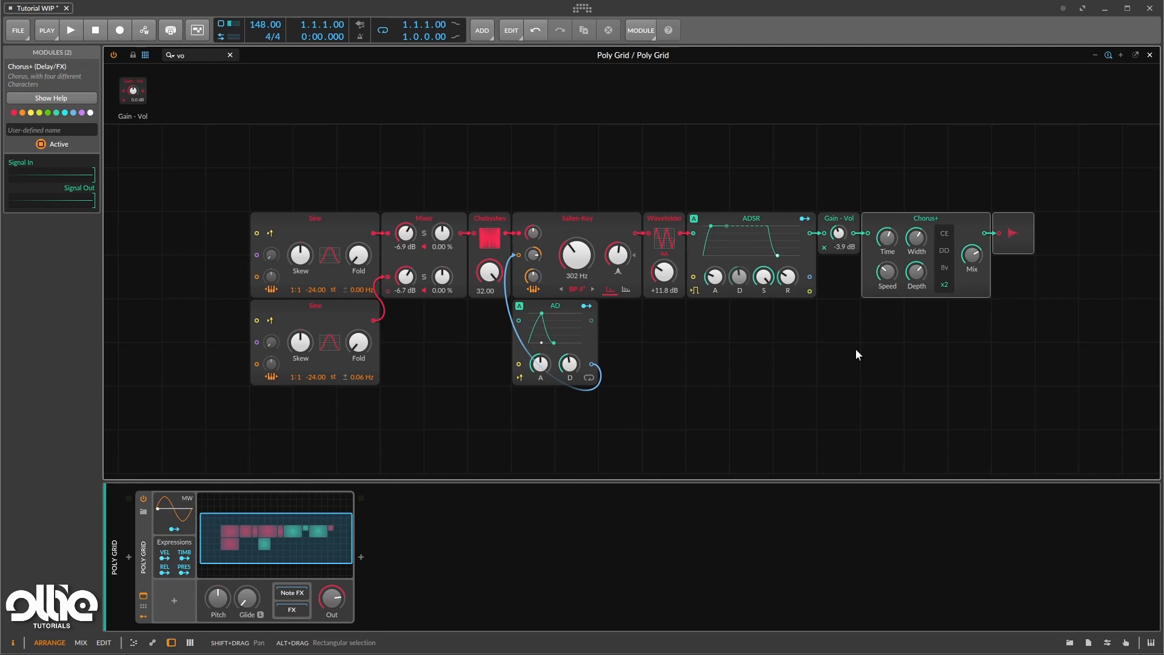
left_click(368, 563)
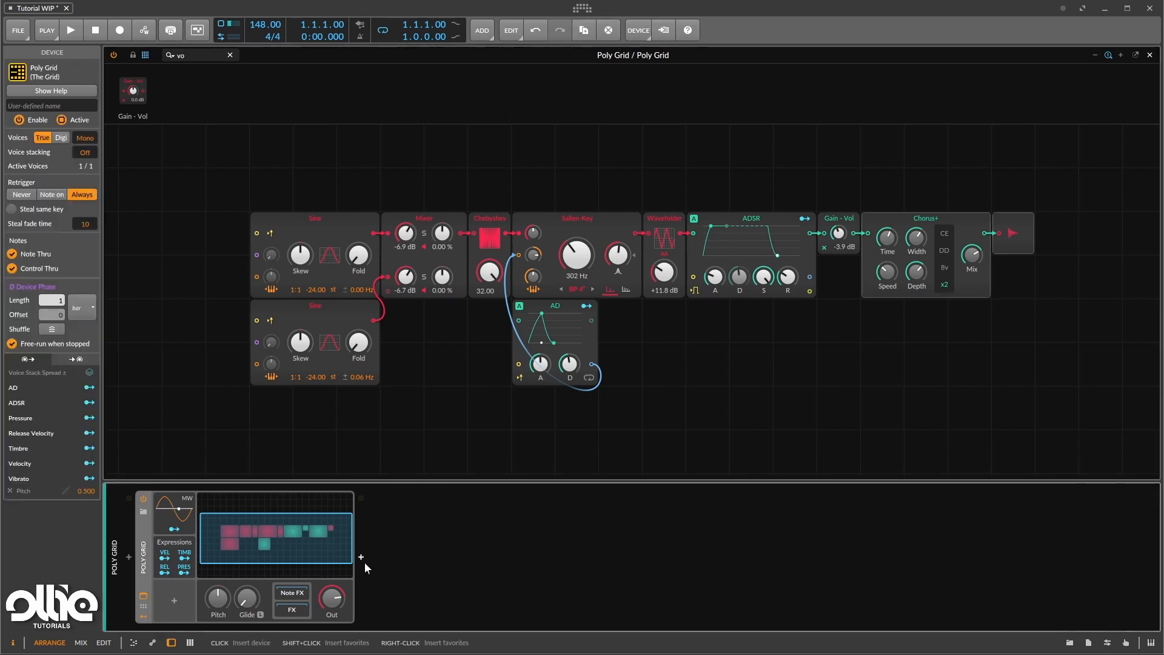
left_click(365, 562)
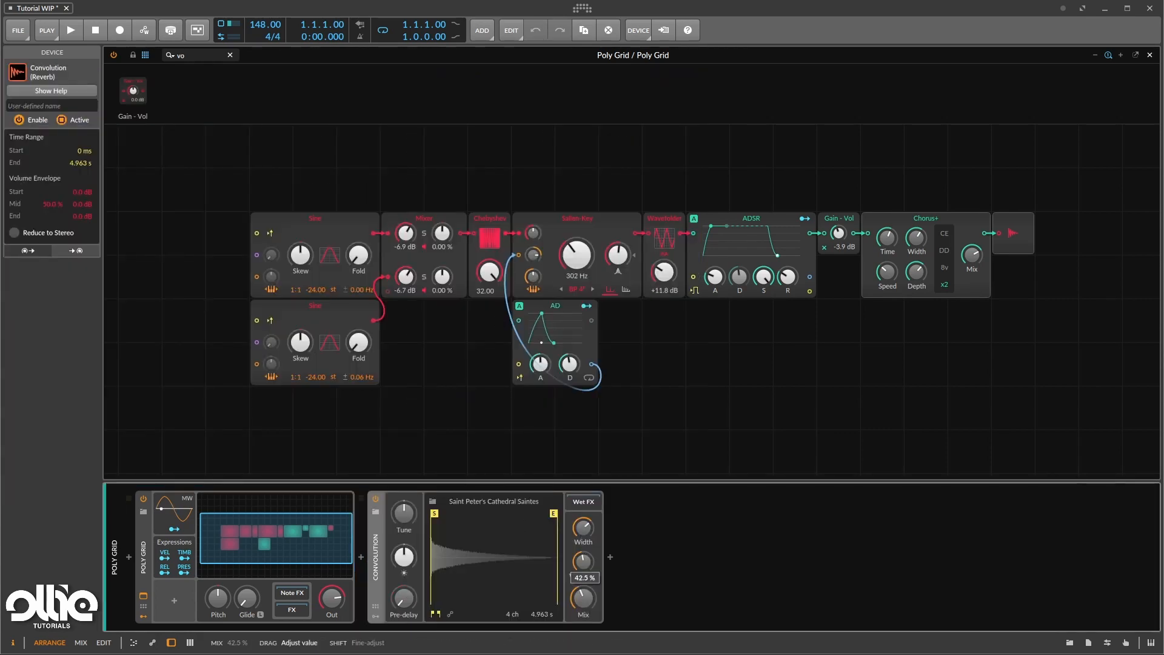
left_click_drag(580, 600, 580, 586)
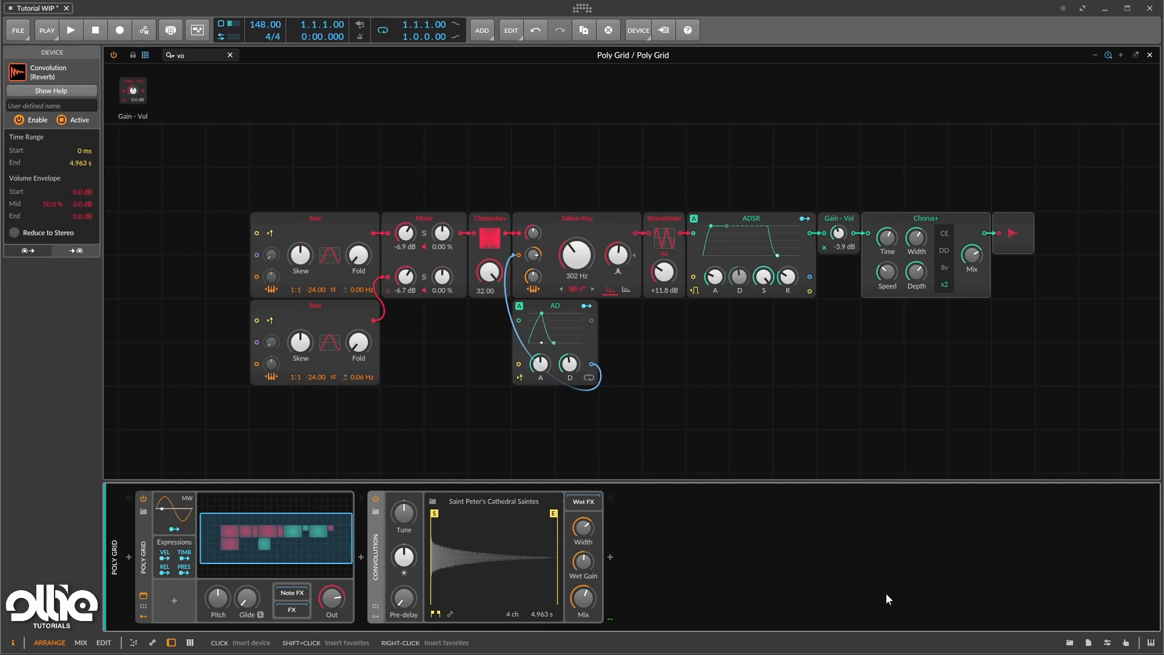
left_click(1070, 643)
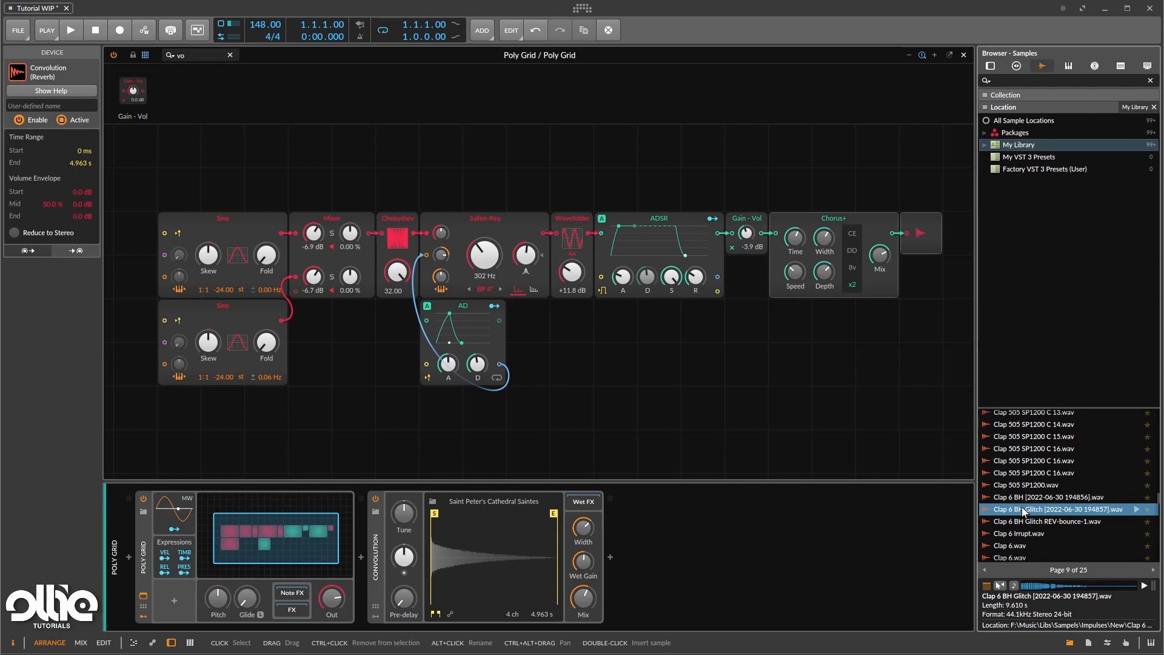
left_click_drag(1081, 510, 476, 553)
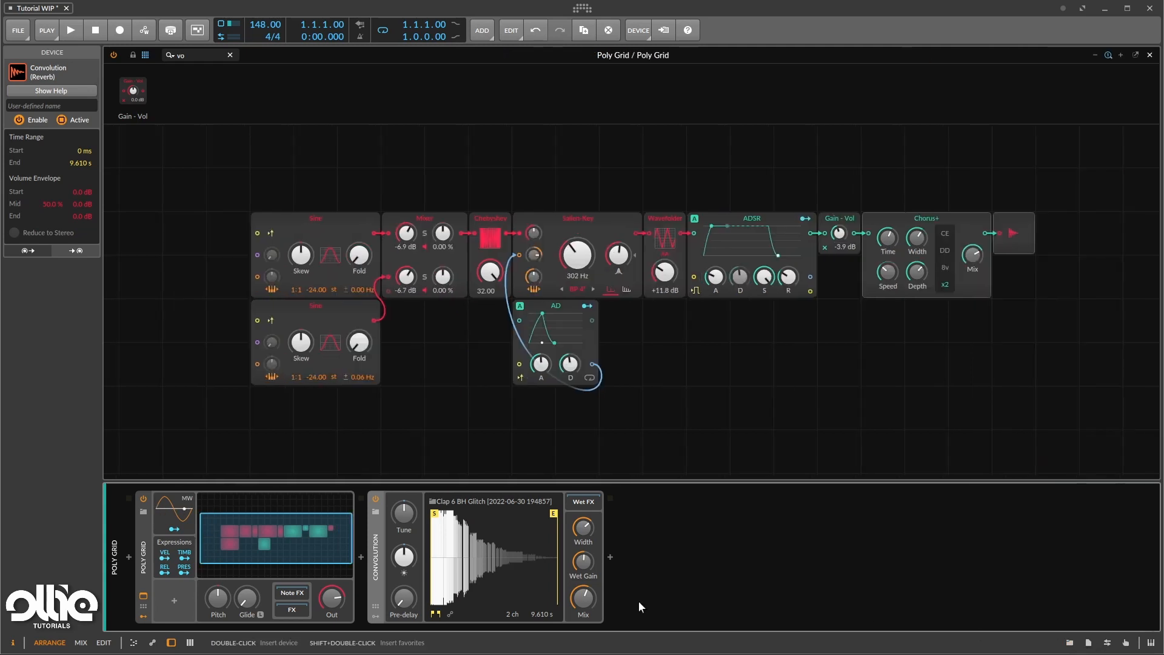
Lower the Convolution's wet gain and raise its pre-delay toward the maximum
left_click_drag(587, 554, 585, 565)
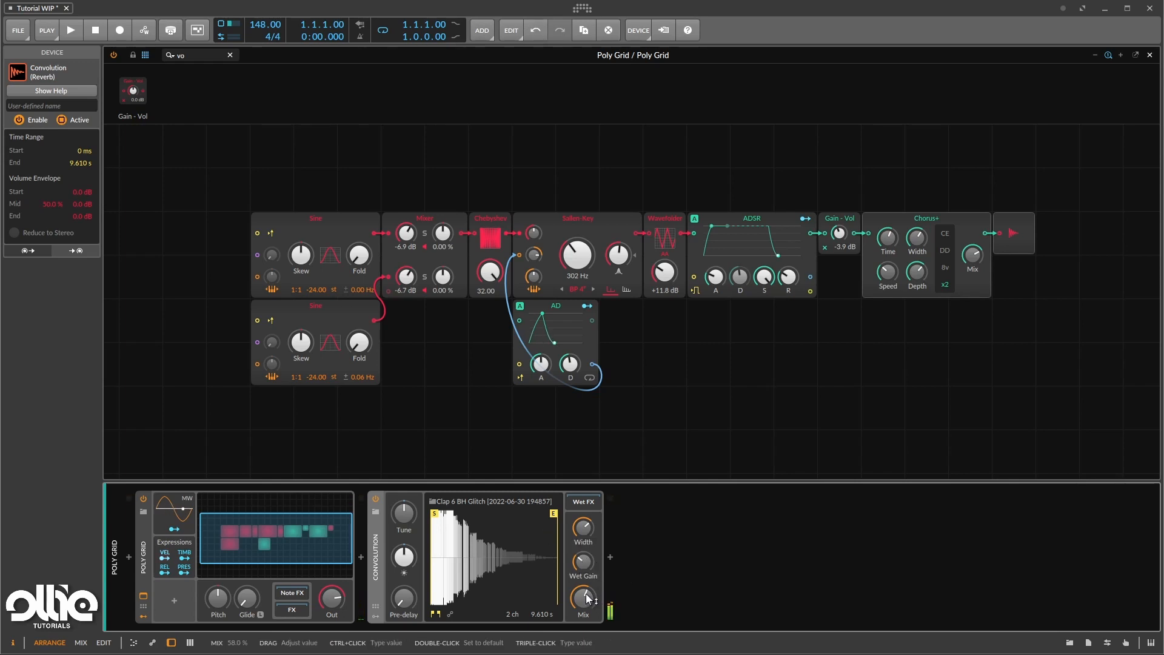
left_click_drag(408, 608, 408, 609)
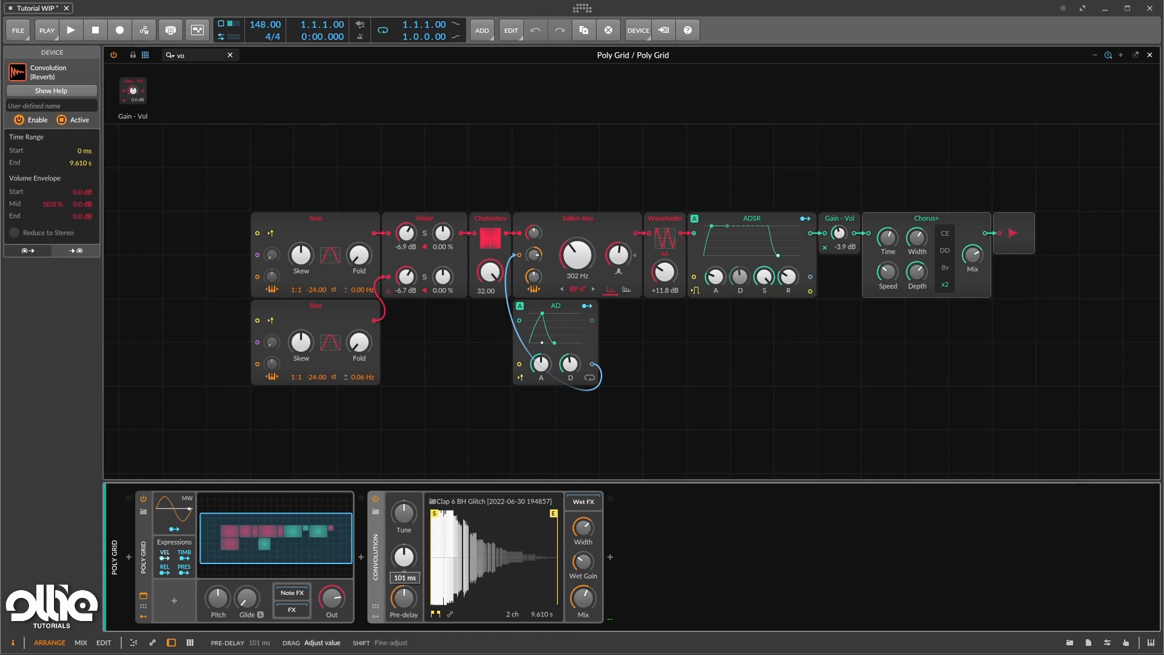
left_click_drag(408, 610, 408, 604)
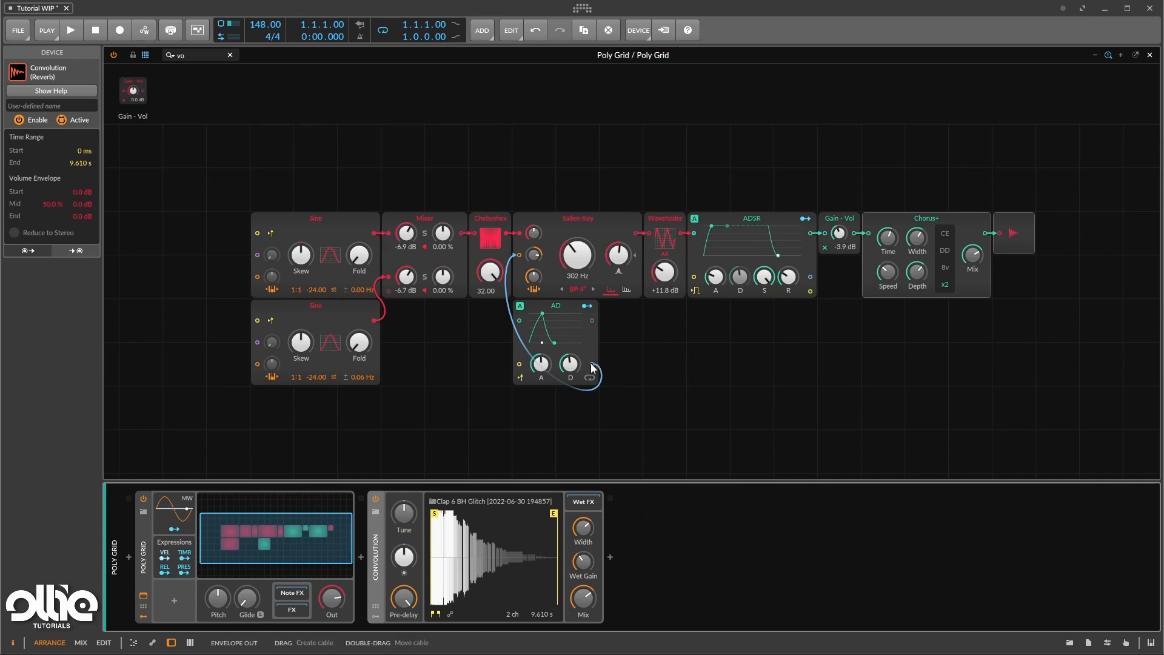
Patch the AD envelope output into the pitch inputs of both Sine oscillators with a pitch modulation amount of 1 st
left_click_drag(593, 364, 255, 277)
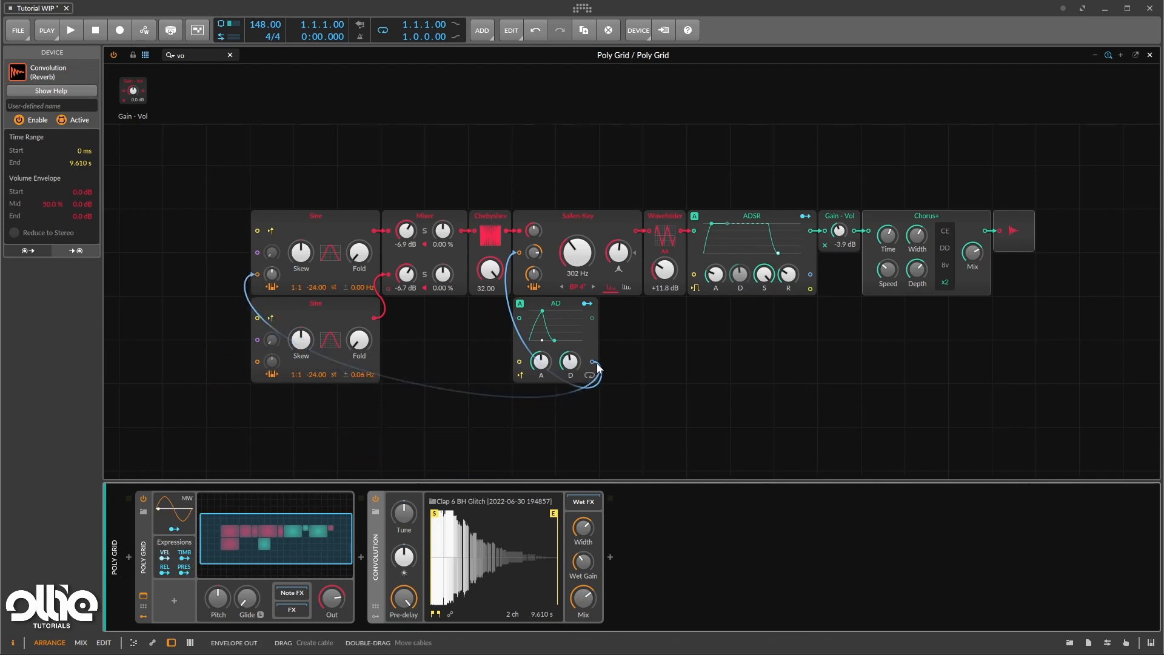
left_click_drag(592, 362, 268, 363)
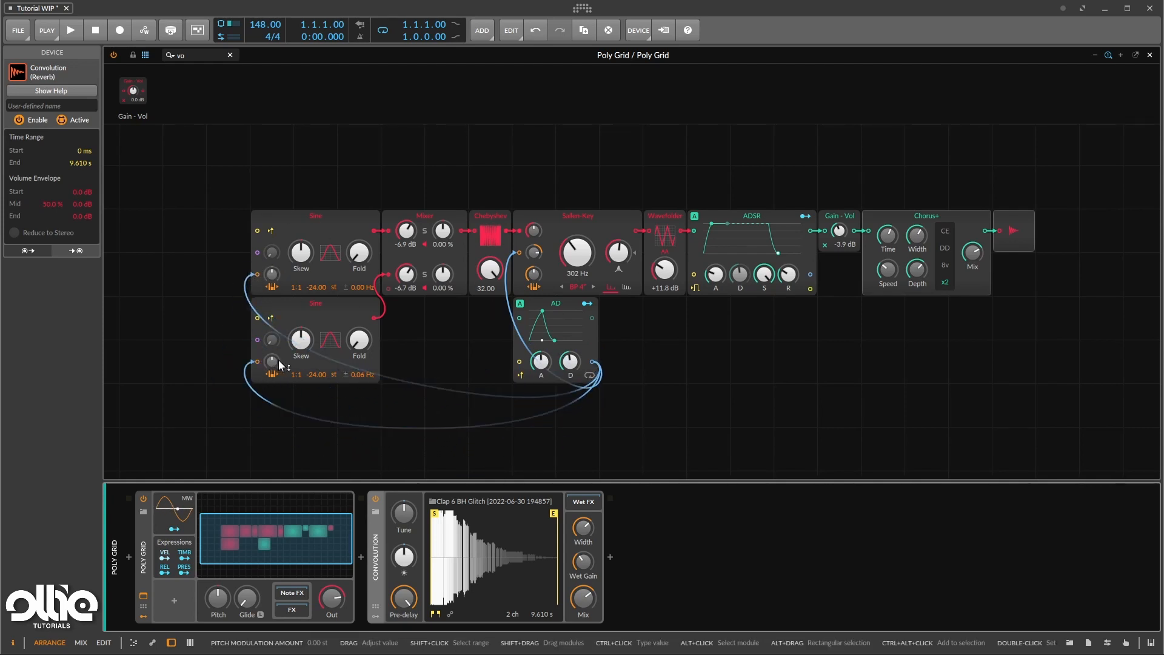
left_click(273, 278, "ctrl")
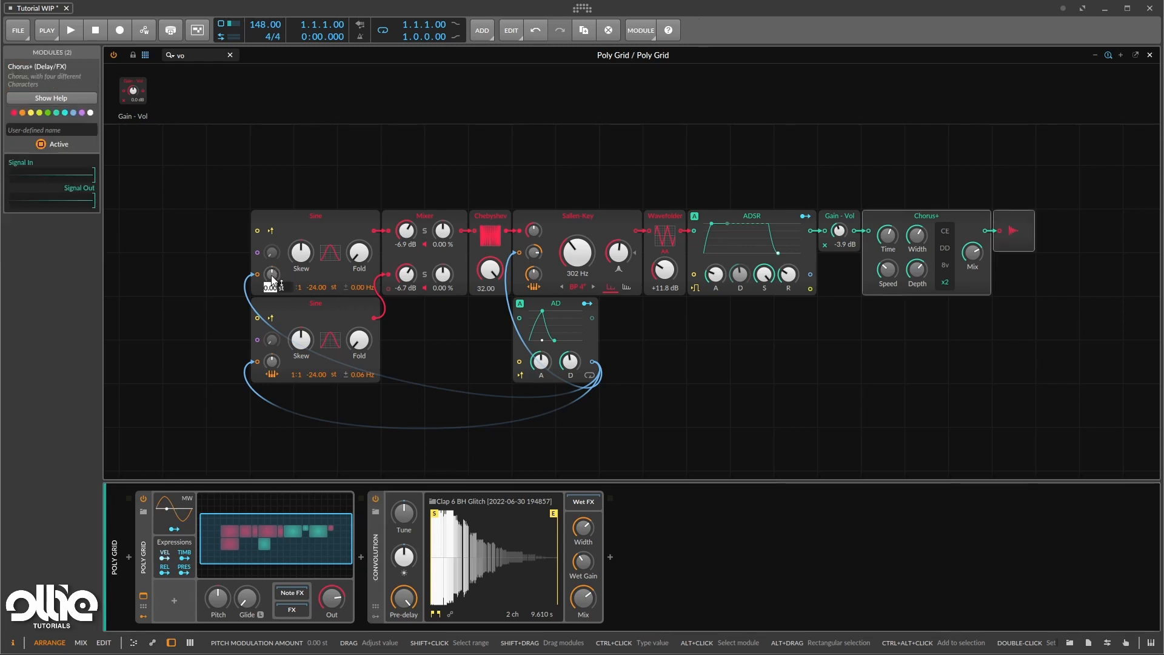
key("Return")
left_click(273, 362, "ctrl")
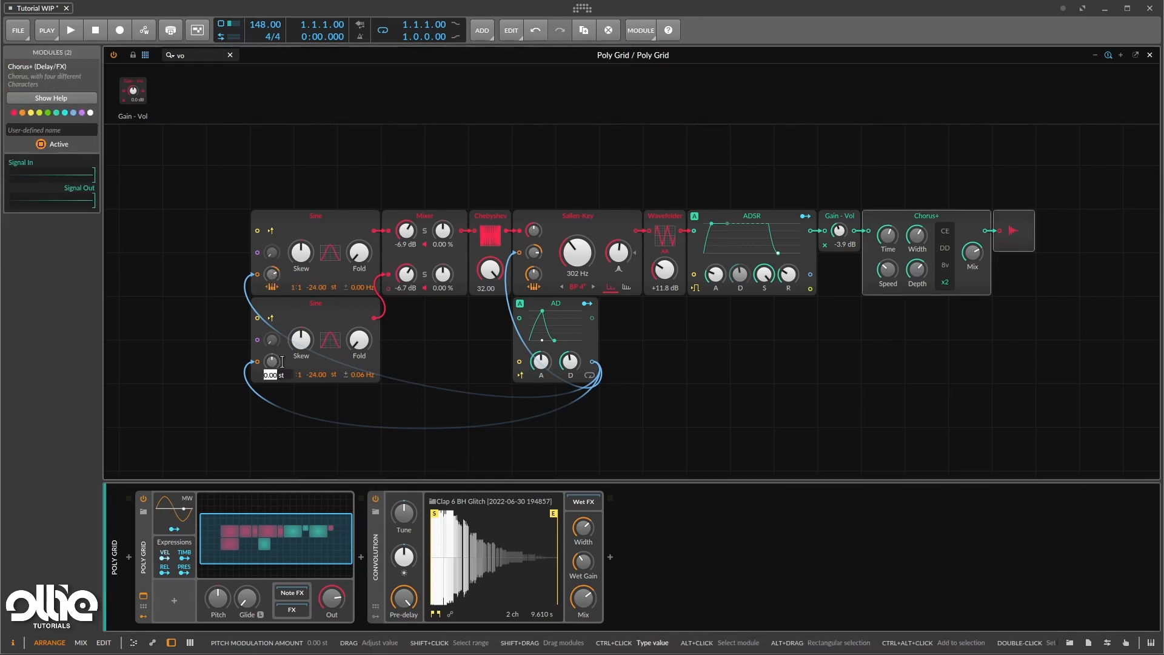
type("1")
key("Return")
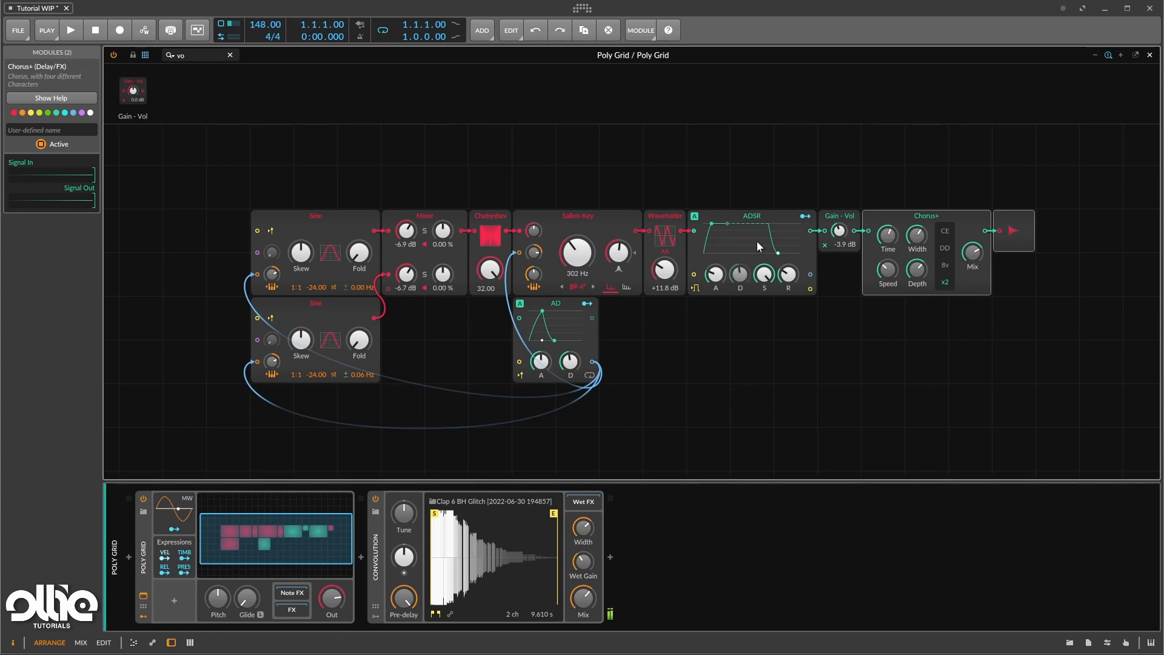
Give the ADSR a fast decay and low sustain, shorten the AD envelope, and set the Convolution mix to 51.0 %
left_click_drag(731, 239, 740, 268)
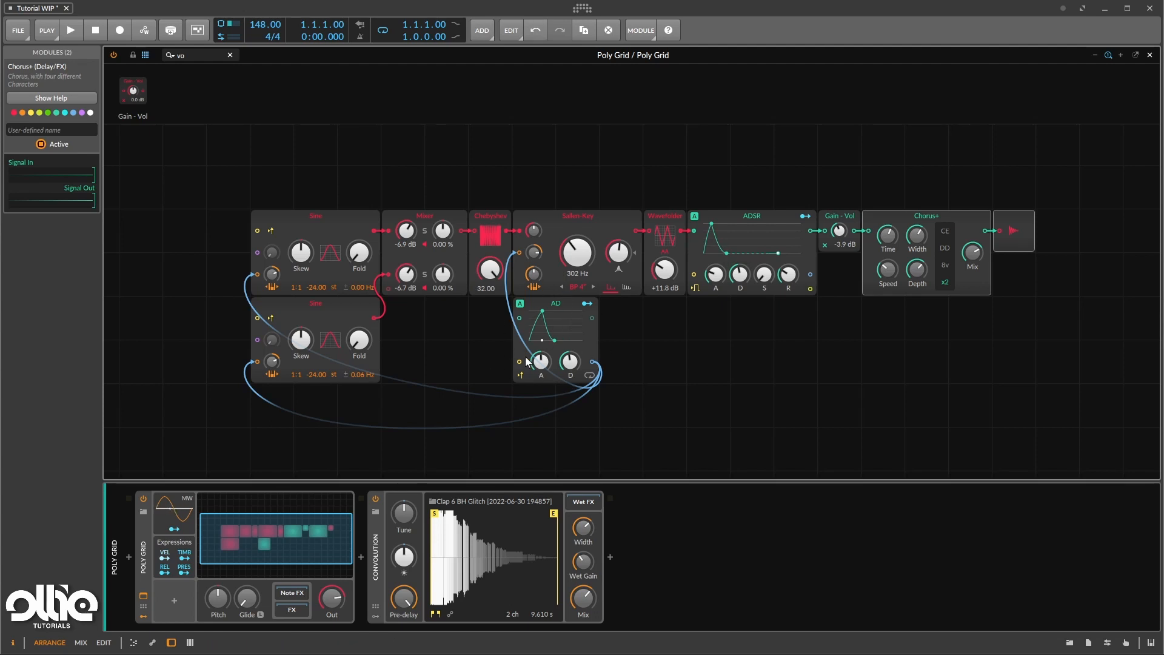
left_click_drag(533, 373, 534, 376)
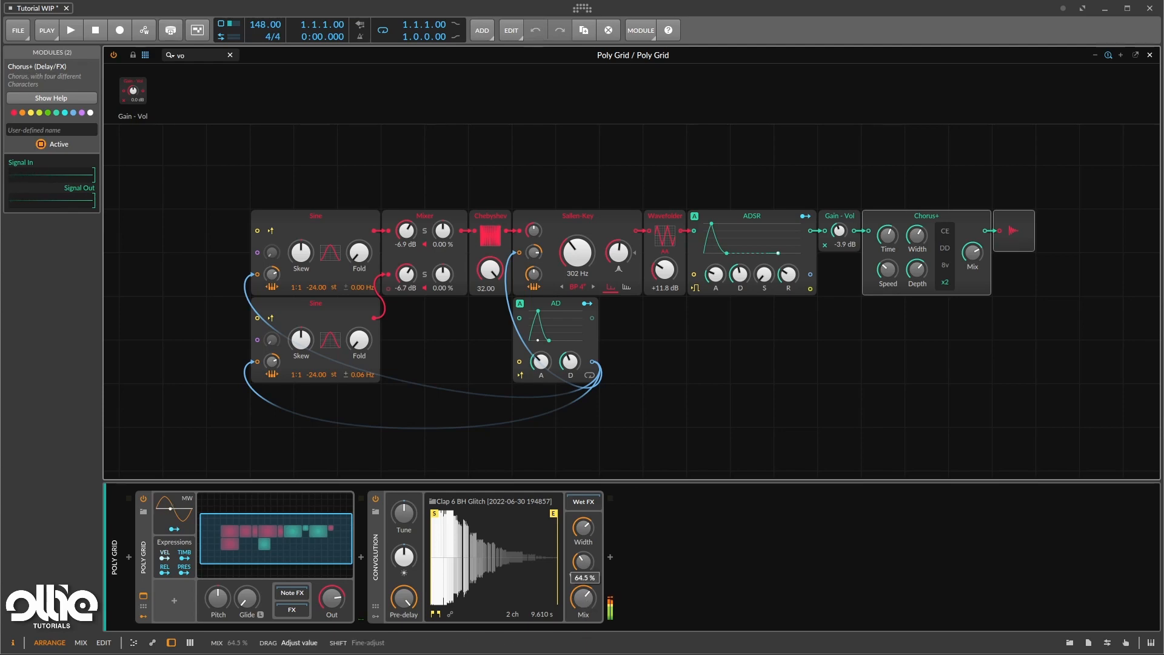
left_click_drag(585, 598, 585, 625)
Add an EQ+ after the Convolution with a -5.7 dB bell at 1.91 kHz, and turn down the Convolution's brightness
left_click(610, 556)
type("eq")
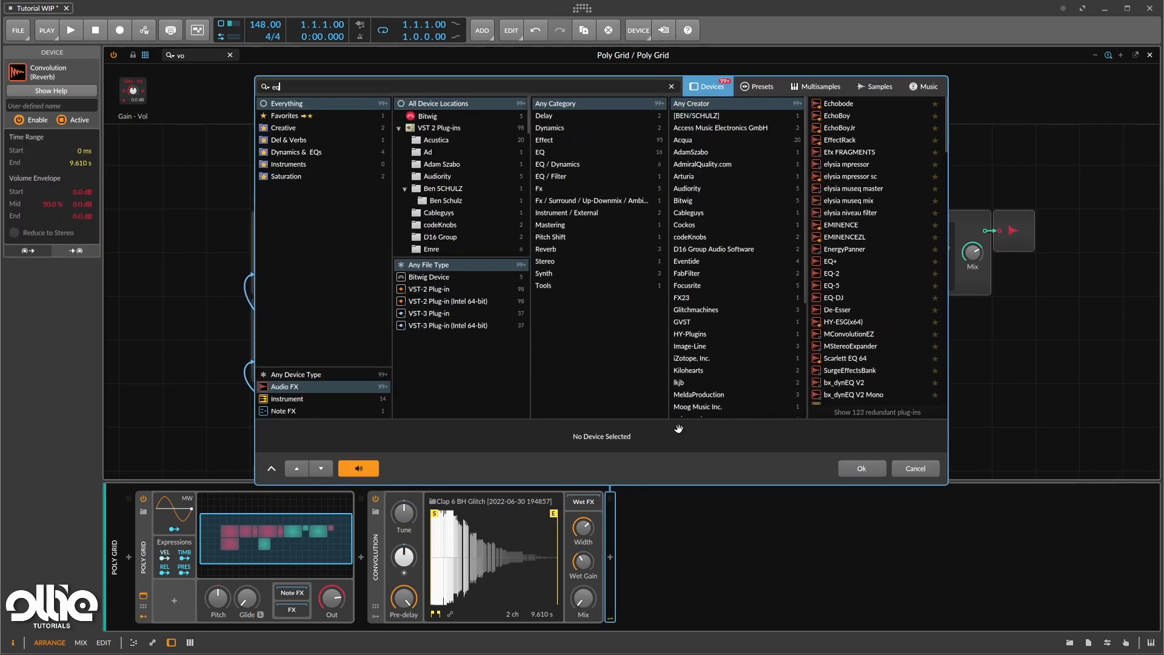
double_click(838, 102)
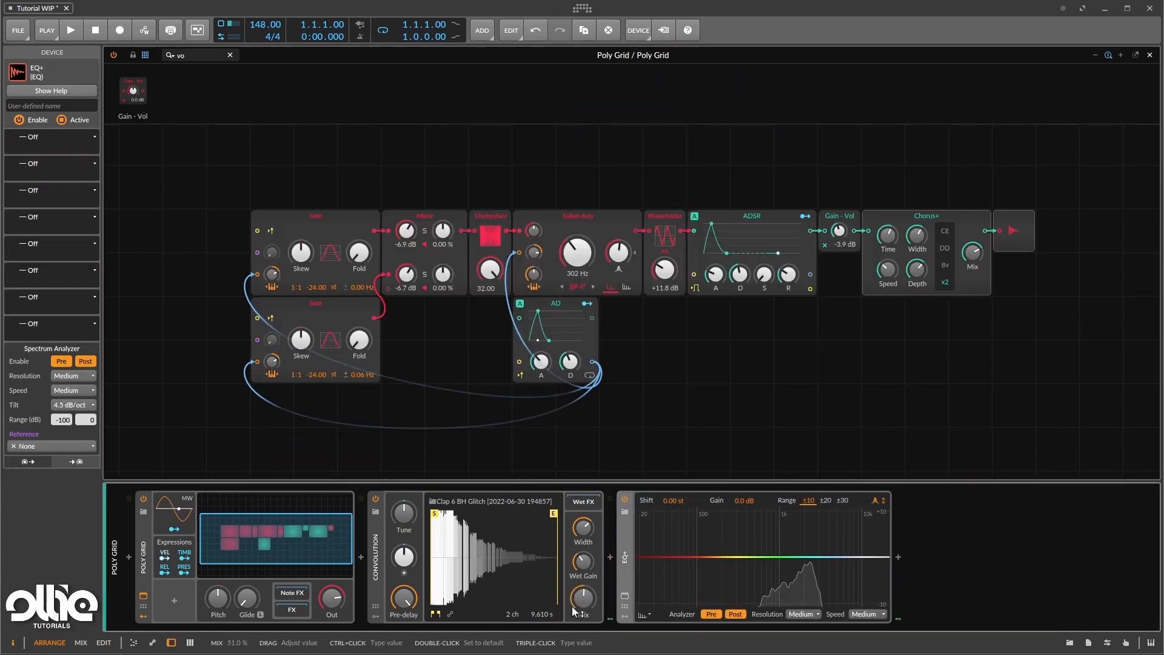
left_click_drag(804, 558, 809, 590)
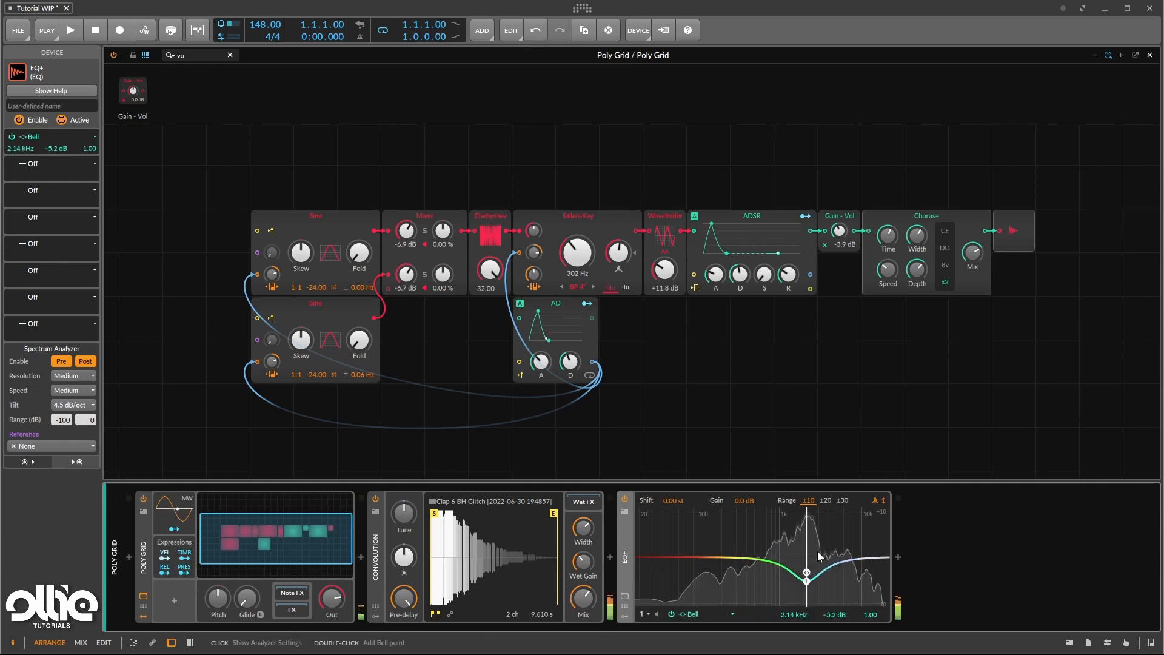
left_click_drag(806, 582, 804, 586)
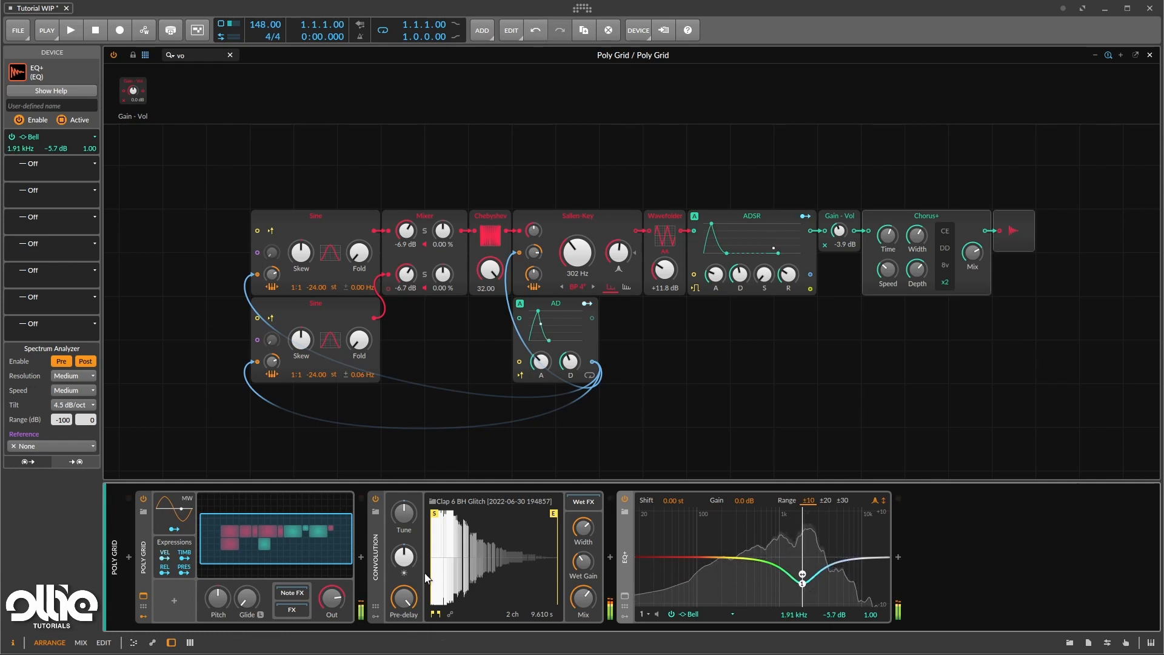
left_click_drag(405, 557, 404, 586)
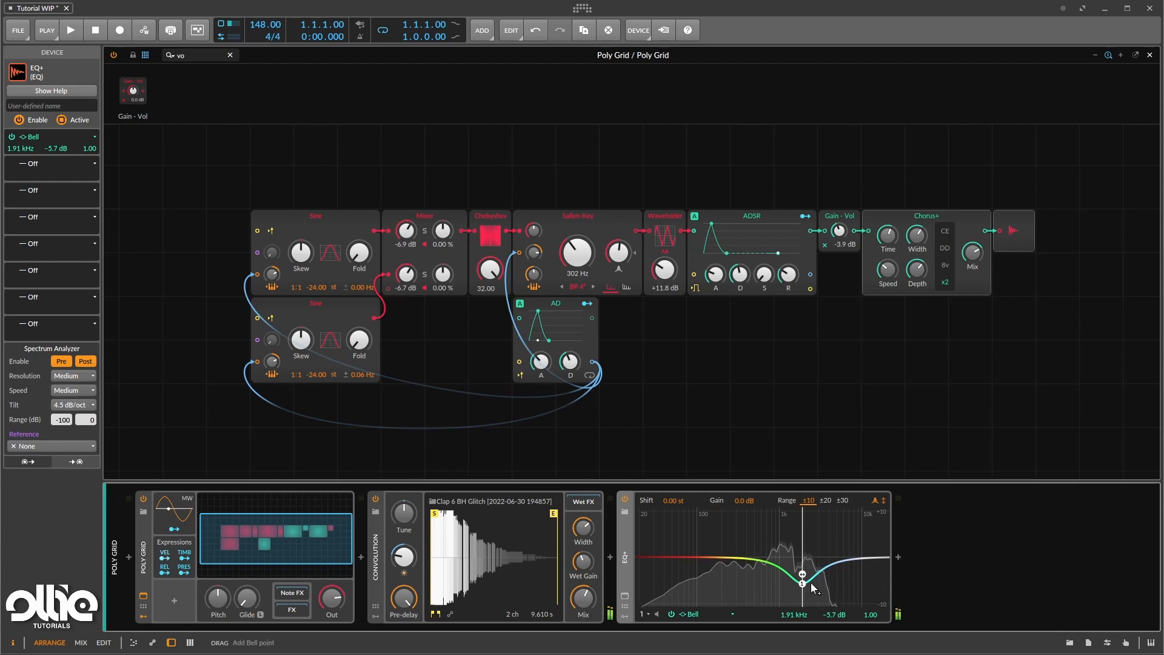
Add a Delay+ after the EQ+ in Ping L mode with a lower mix, and adjust the Sallen-Key resonance
left_click(898, 557)
type("delay")
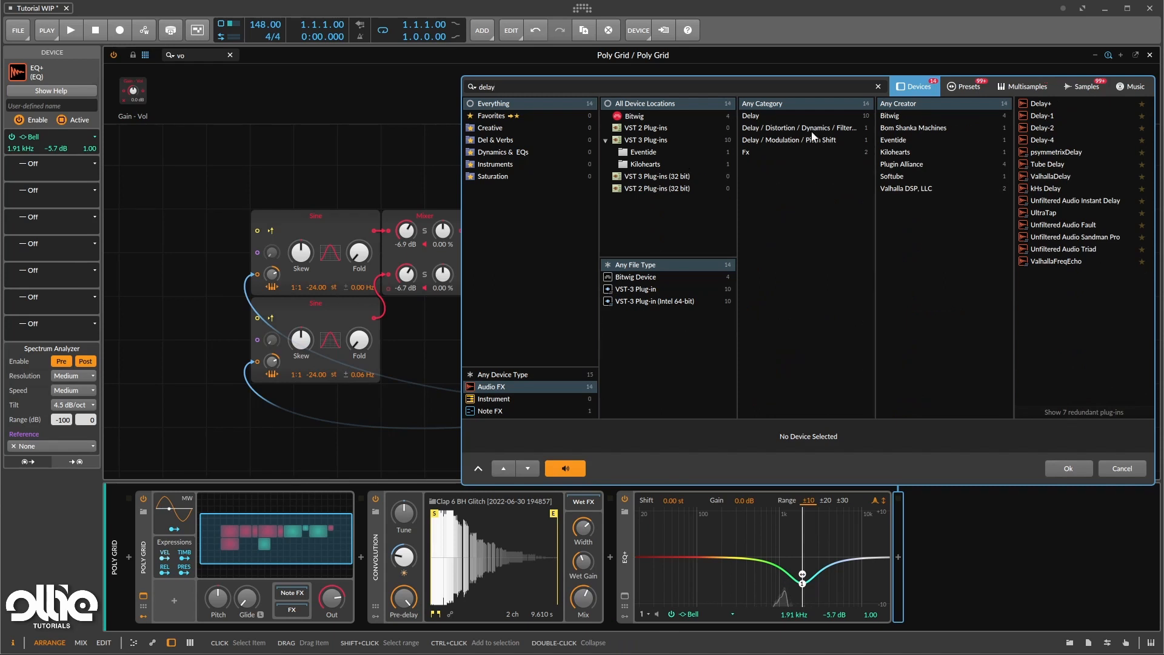
double_click(1051, 103)
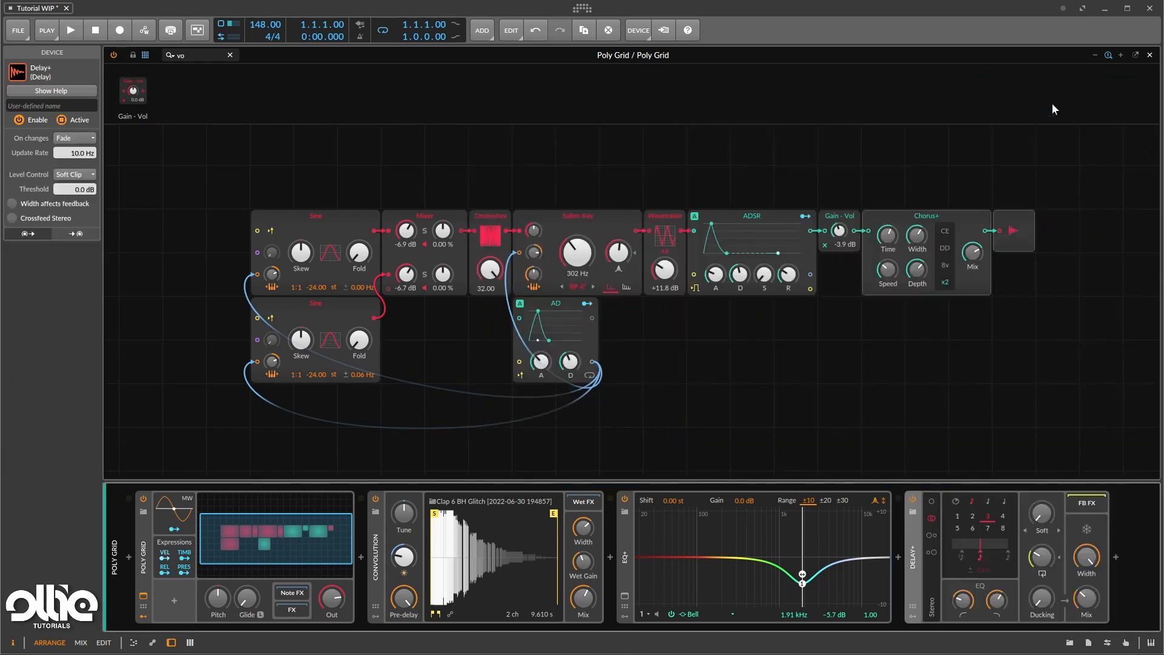
left_click(931, 534)
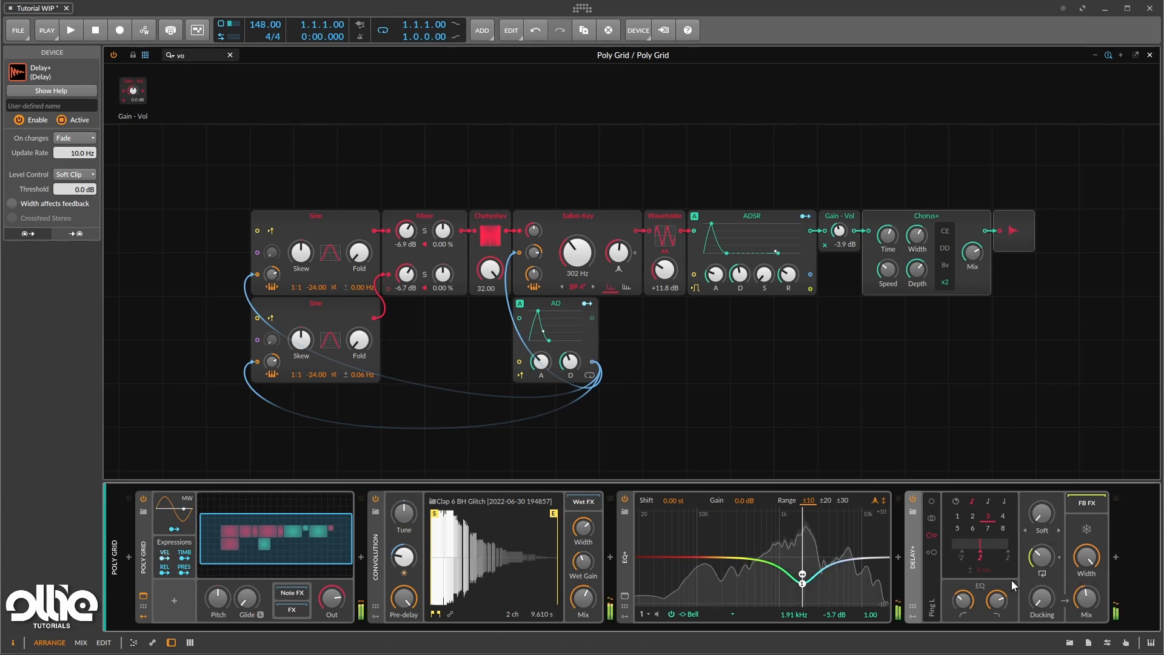
left_click_drag(1086, 599, 1087, 614)
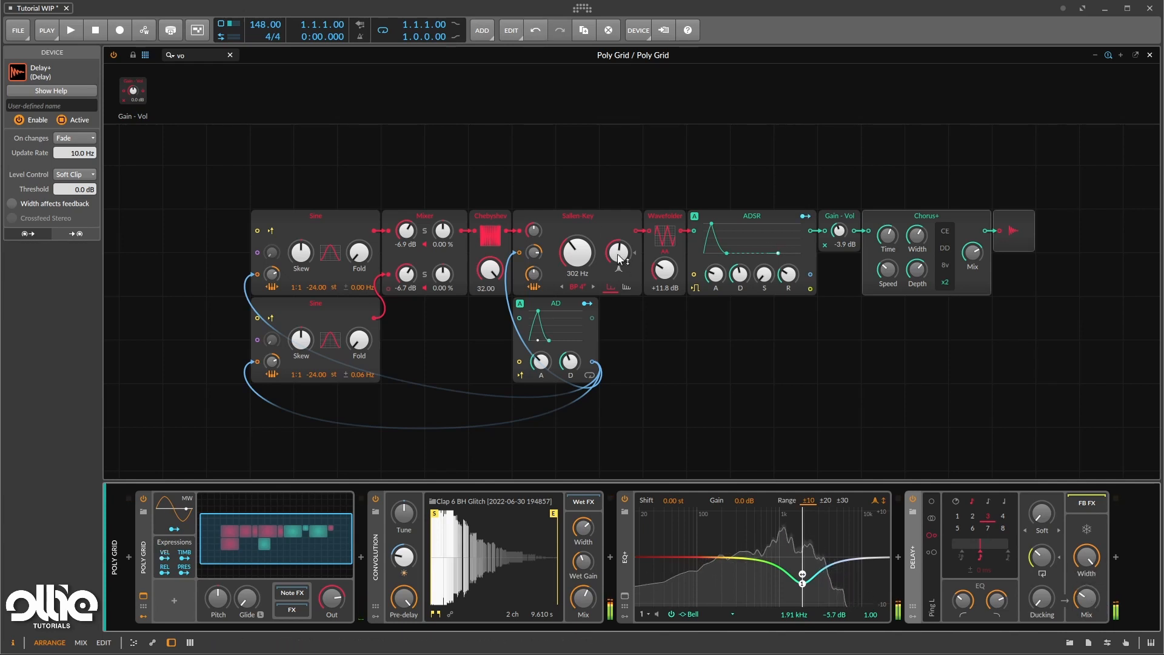
left_click_drag(619, 253, 618, 236)
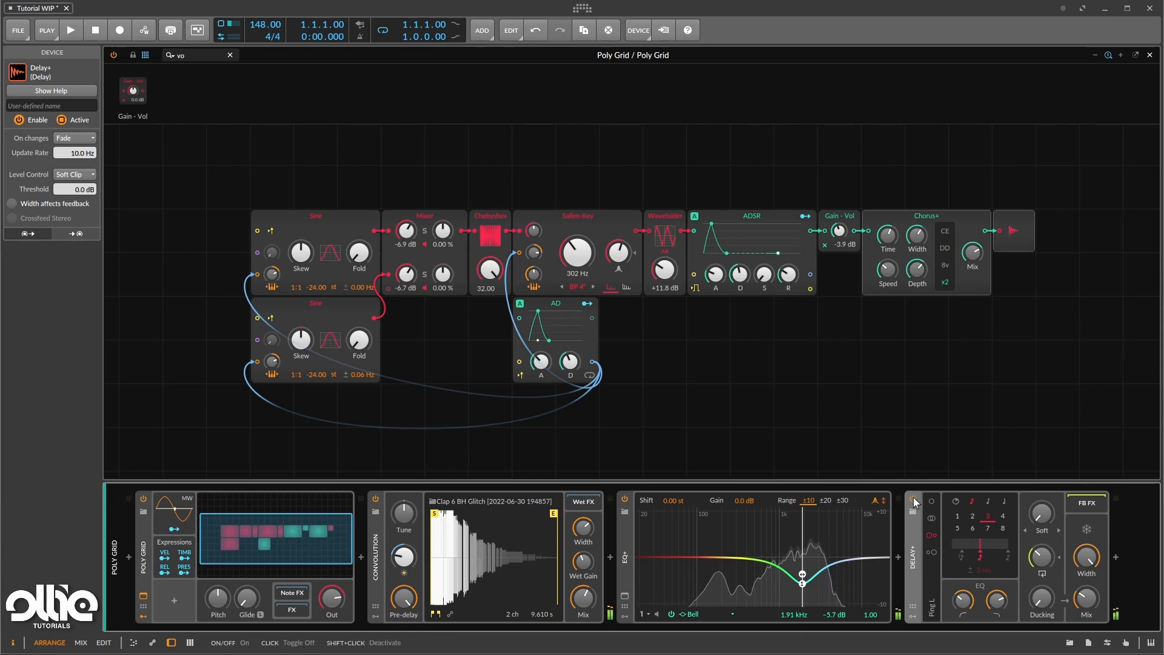
Switch off the Delay+ and insert a Comb filter between the EQ+ and the Delay+
left_click(913, 497)
left_click(900, 556)
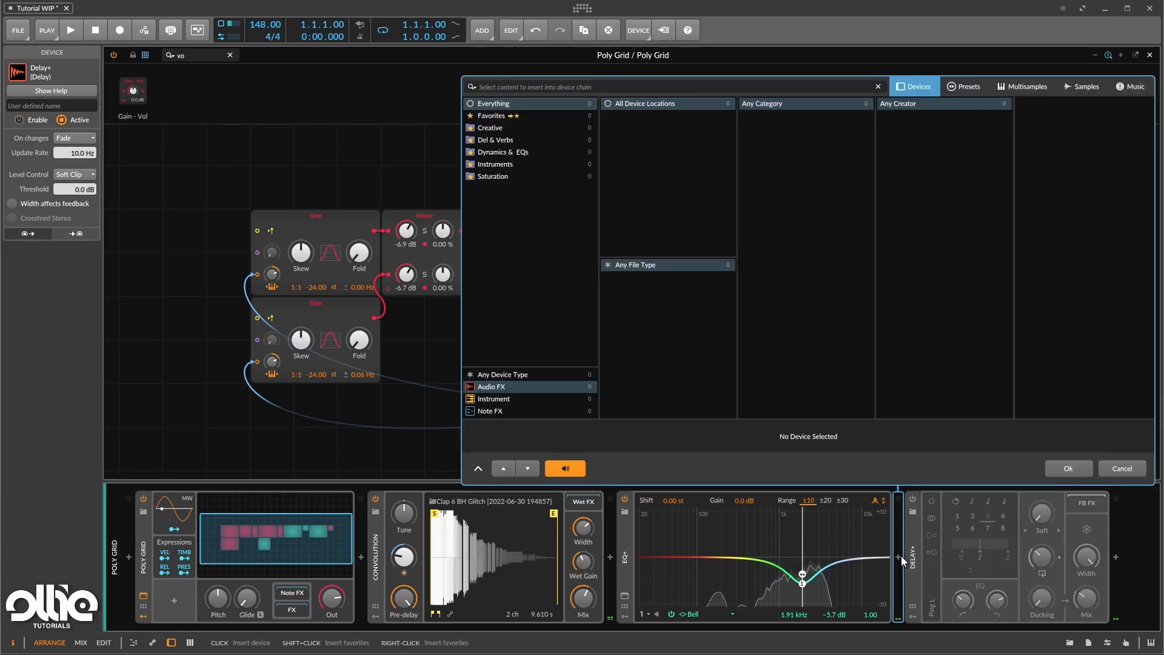
type("comb")
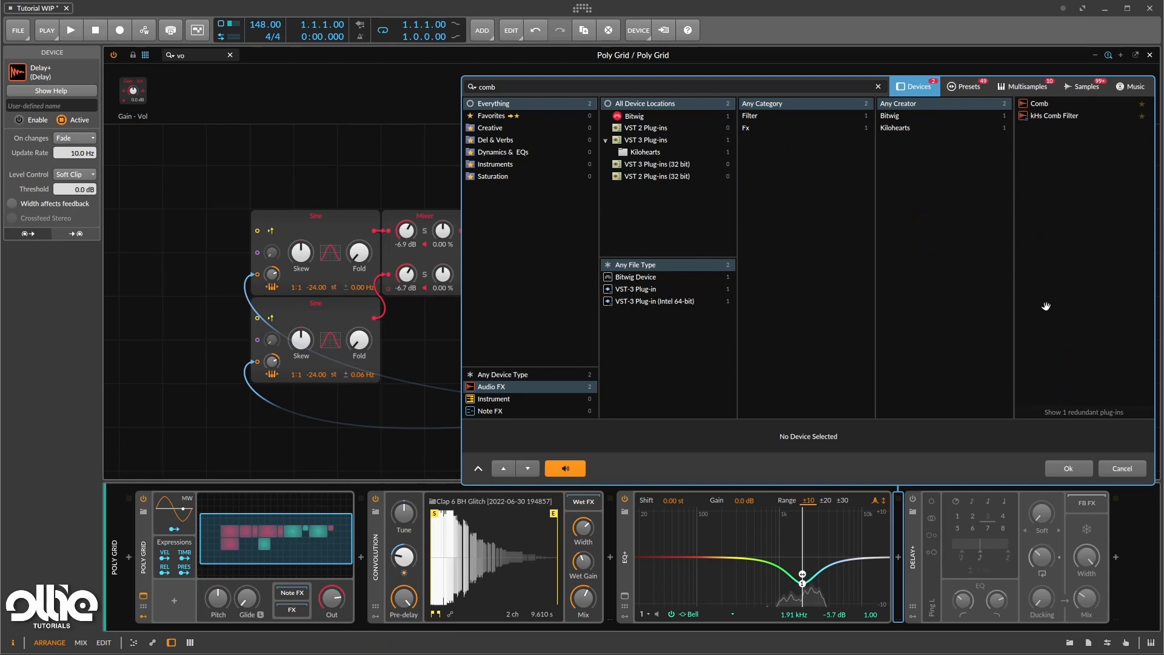
double_click(1033, 102)
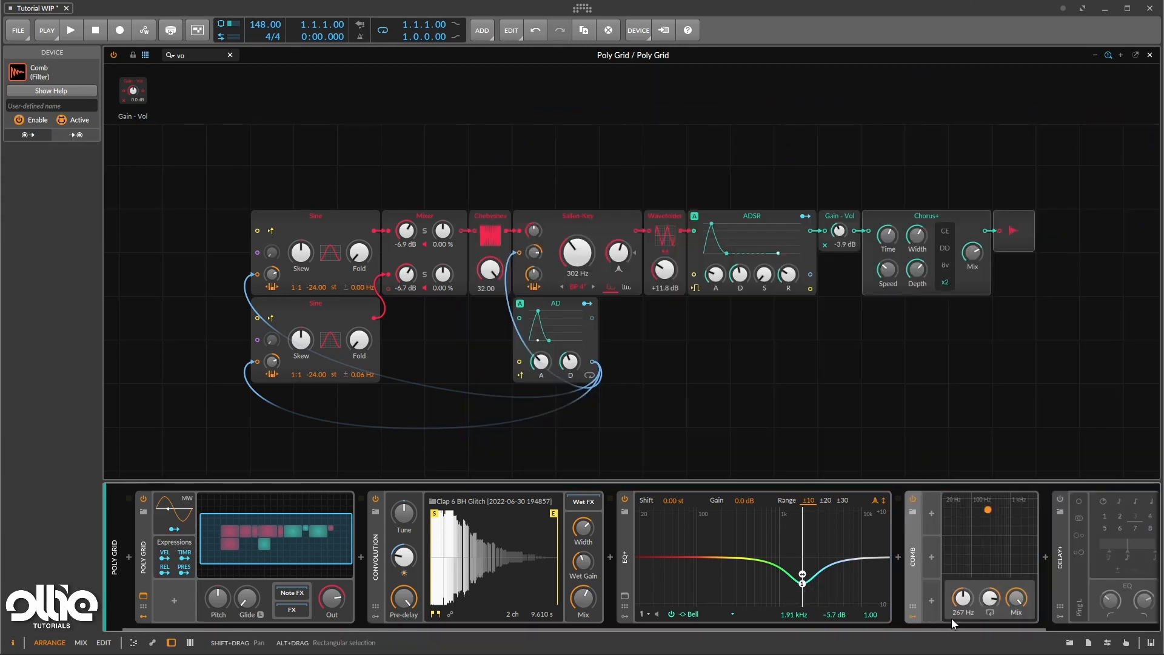
Tune the Comb filter down to 21.3 Hz and reduce its mix
left_click_drag(975, 509, 954, 509)
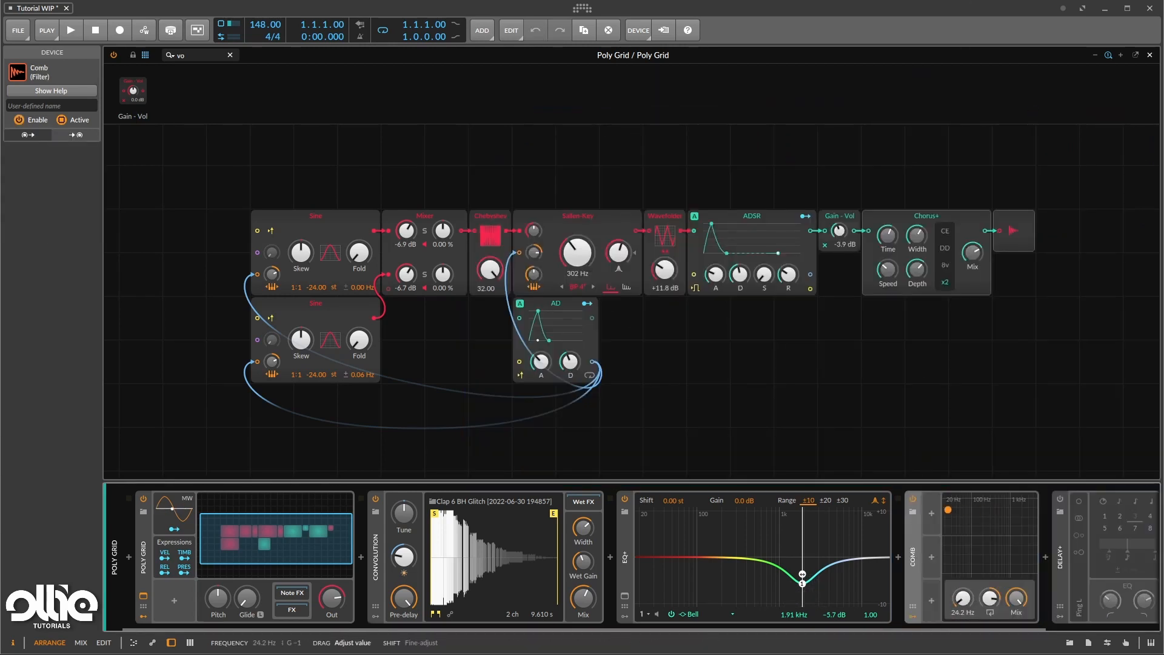
left_click_drag(990, 598, 1016, 641)
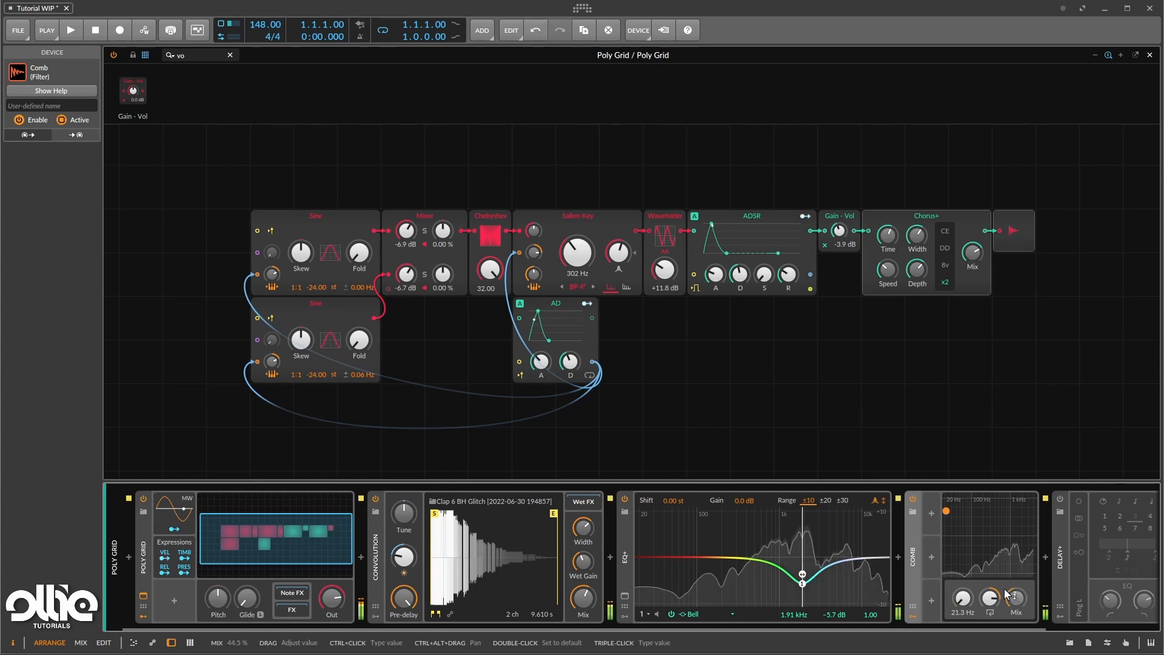
left_click_drag(1022, 599, 1022, 606)
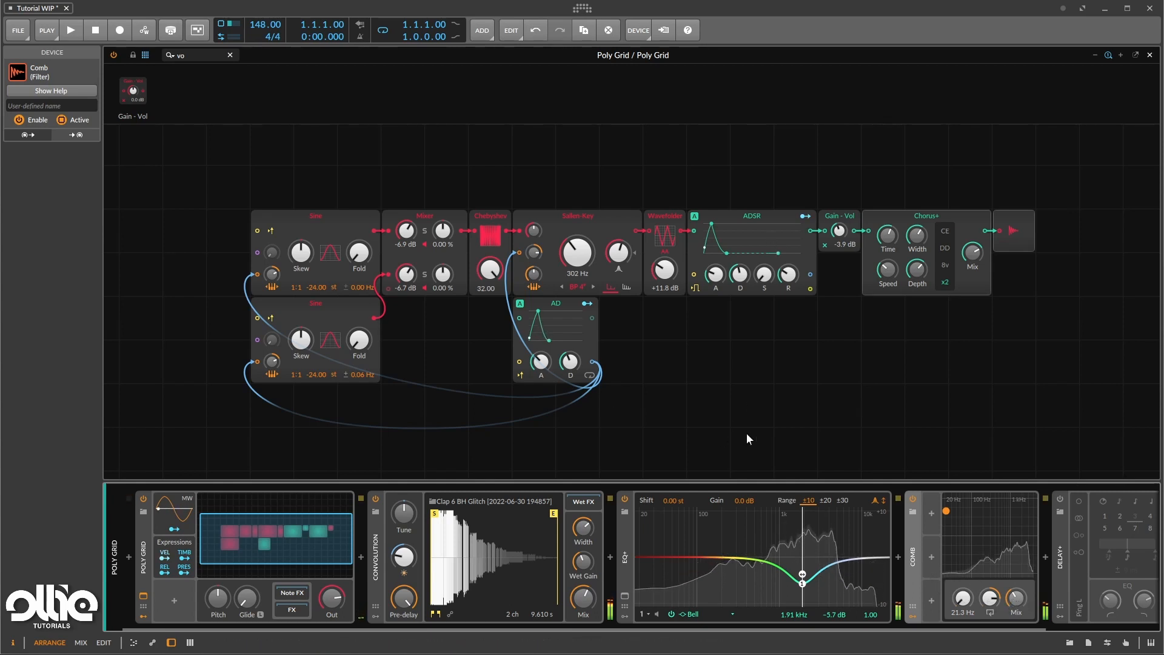
Raise the ADSR's sustain level so that held notes keep sounding
mouse_move(719, 369)
left_mouse_down()
mouse_move(699, 365)
mouse_move(720, 368)
left_mouse_up()
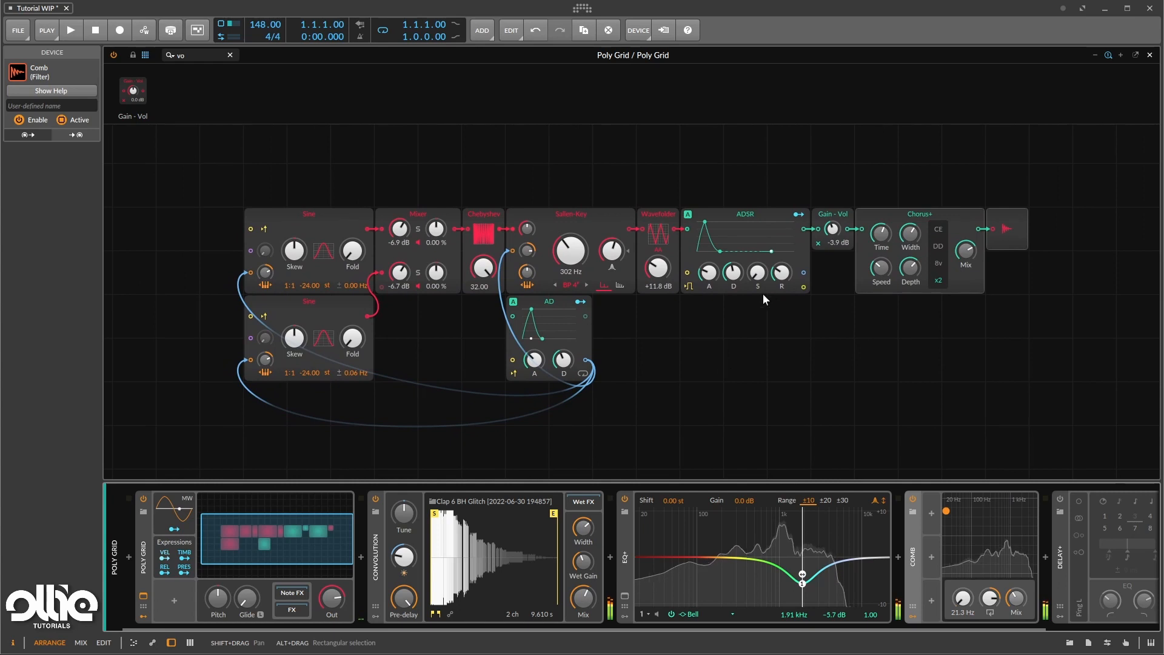
left_click_drag(758, 273, 757, 211)
Compare the sound with the EQ+ bypassed, and try a second bell cut of -2.1 dB at 1.97 kHz
left_click(625, 500)
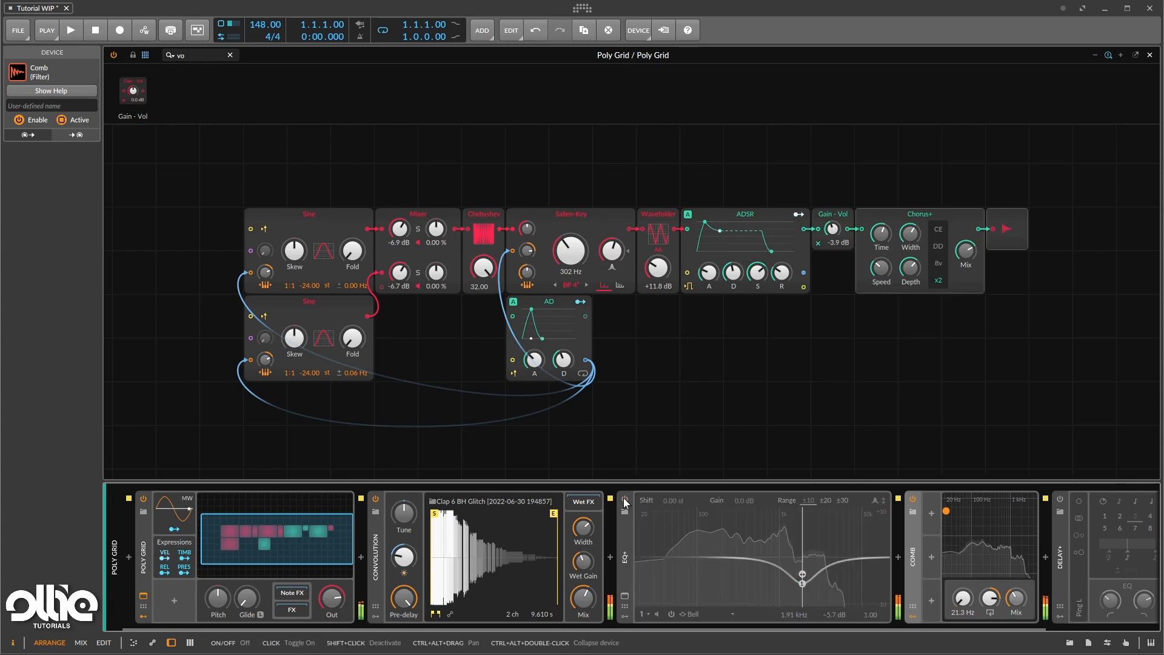
left_click(625, 500)
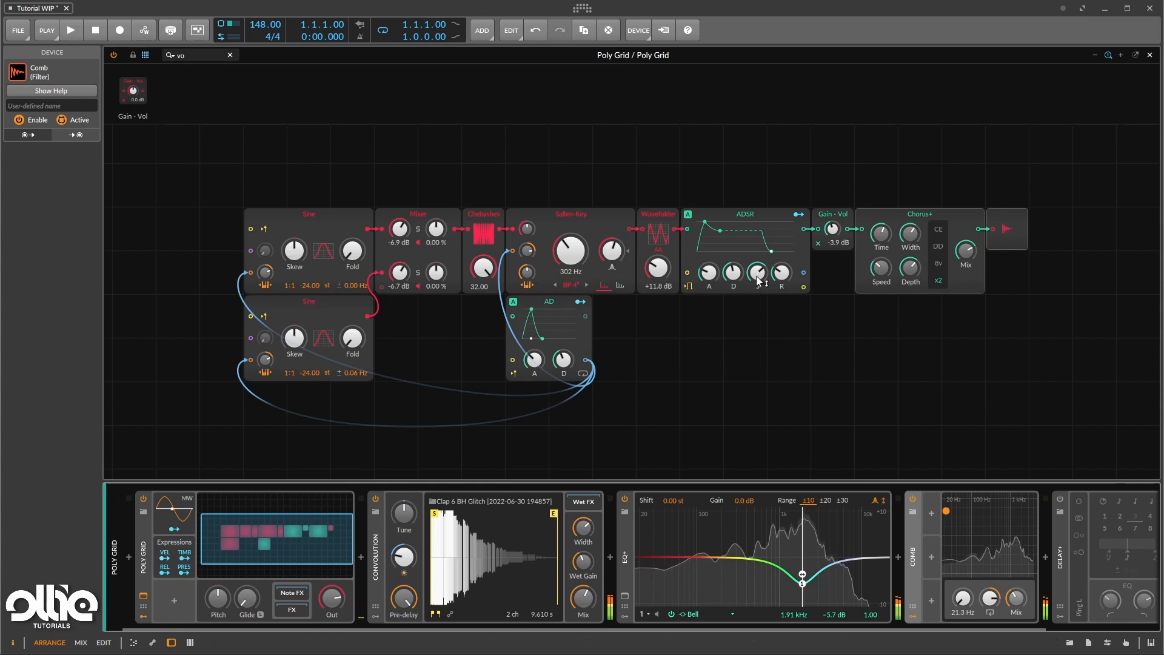
double_click(803, 566)
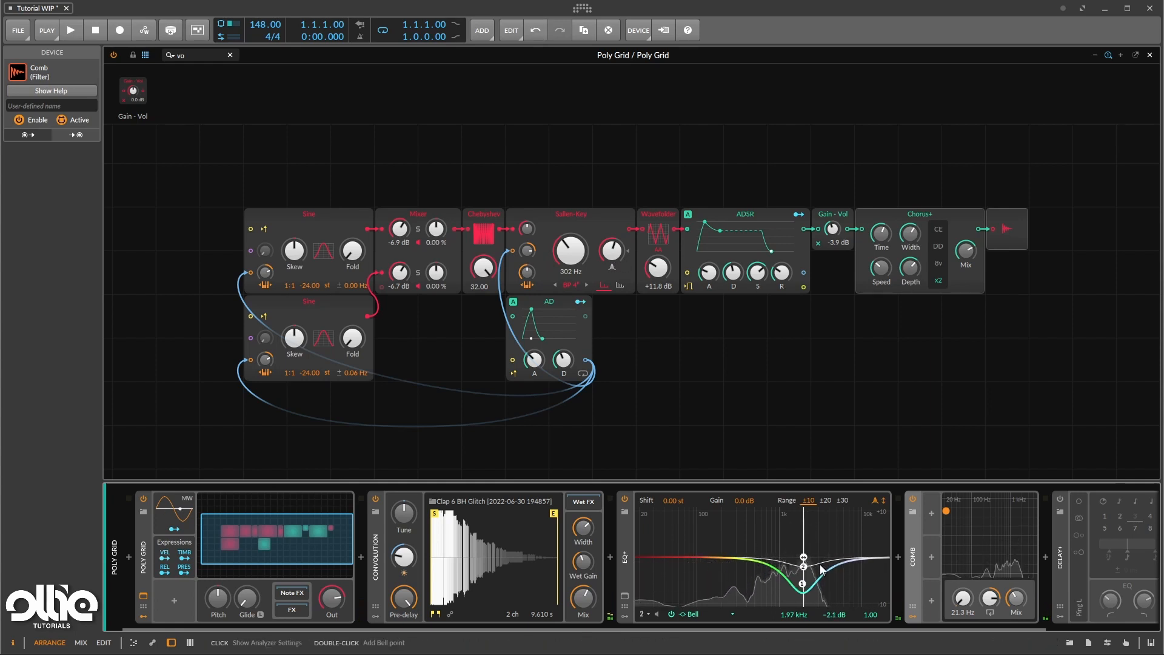
key("ctrl+z")
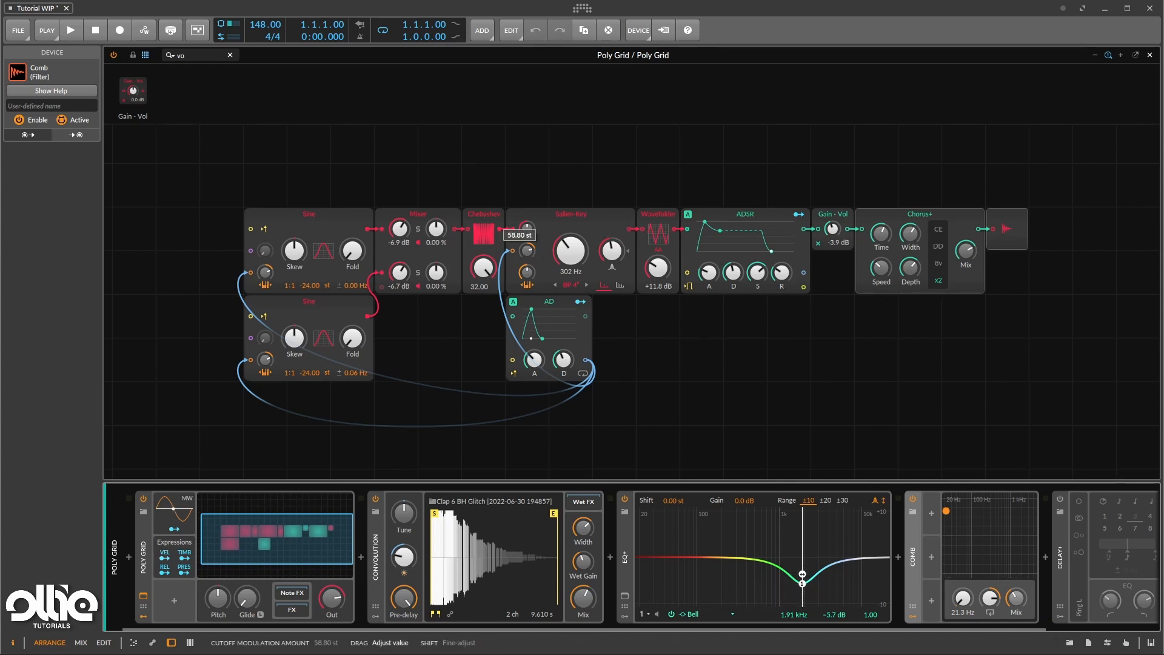
Adjust the Sallen-Key's cutoff modulation amount and the Convolution mix, and lengthen the AD envelope's attack
left_click_drag(527, 251, 527, 251)
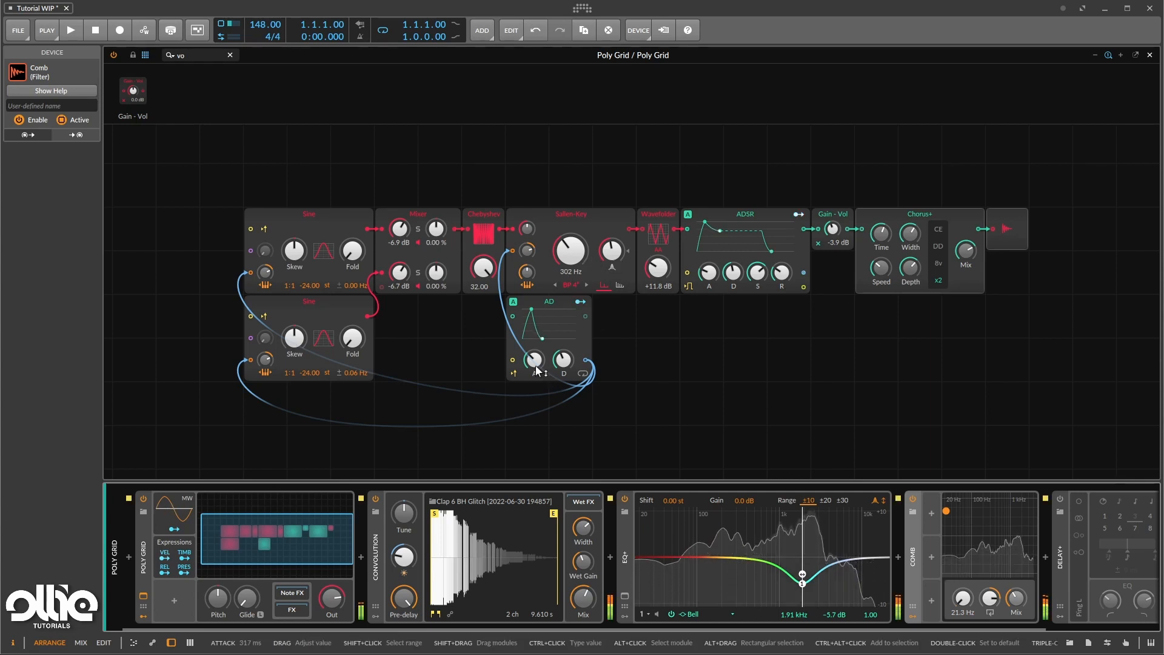
left_click_drag(536, 369, 536, 346)
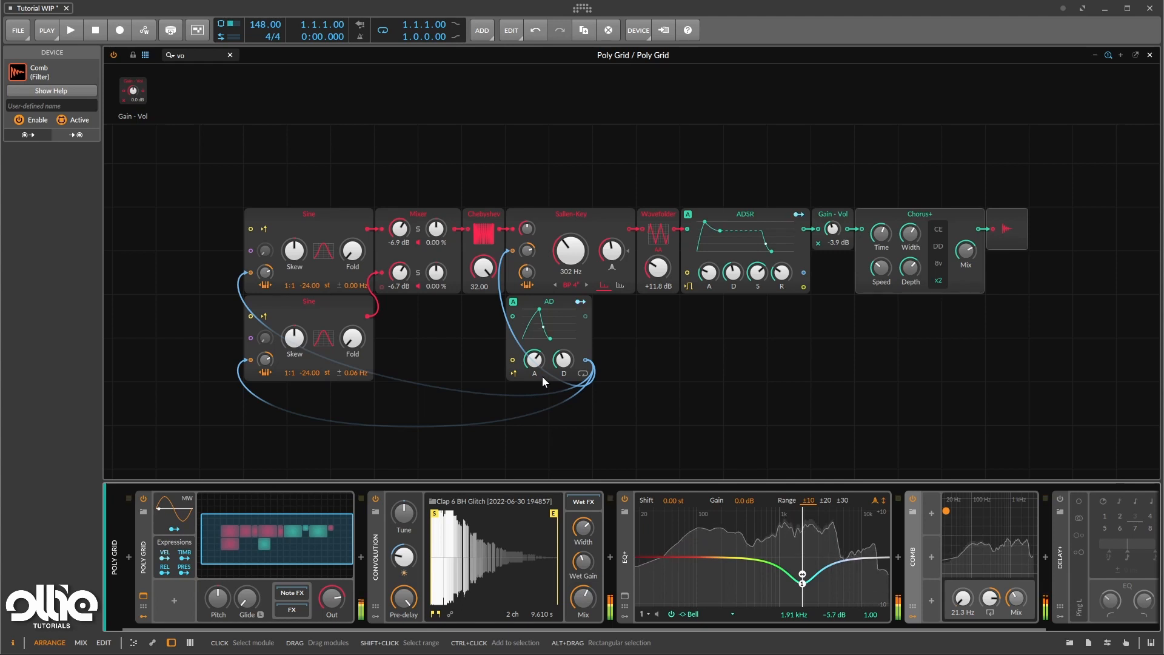
left_click_drag(585, 600, 586, 623)
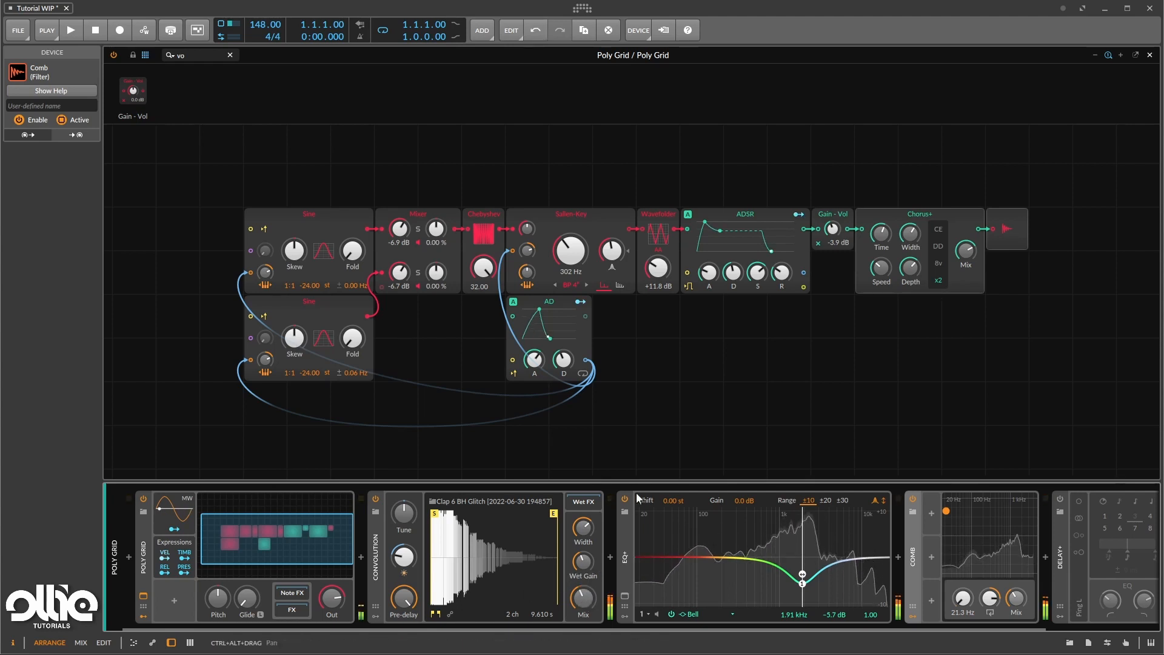
Move the EQ+ bell to 1.94 kHz at -5.8 dB and shorten the AD envelope's attack again
left_click_drag(802, 583, 803, 587)
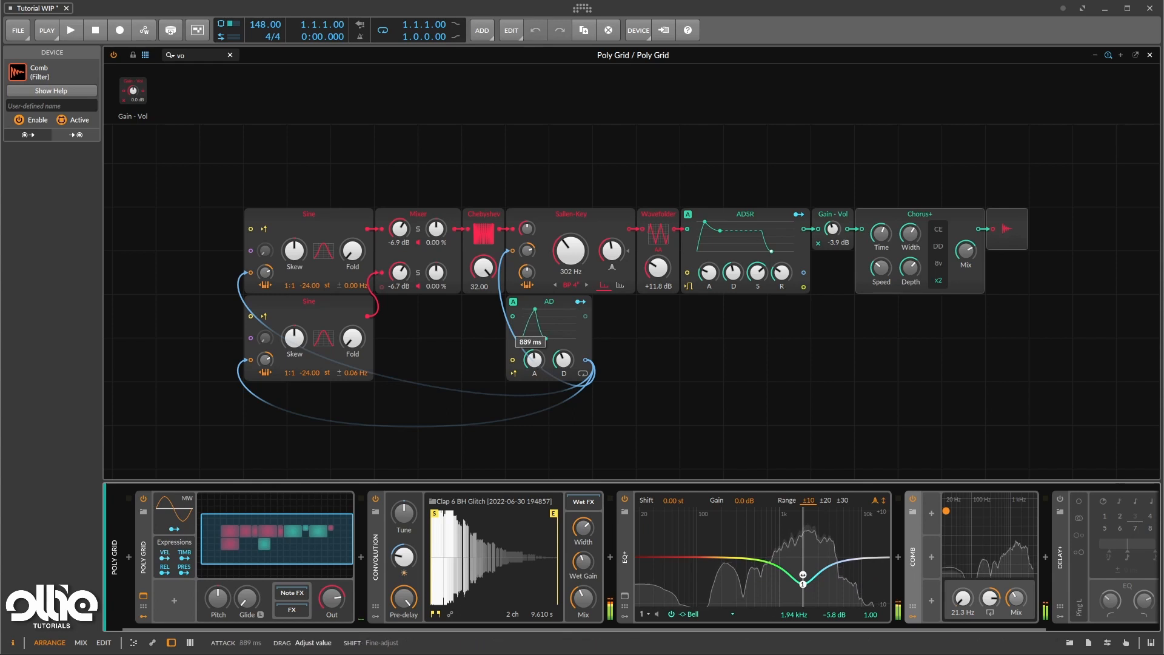
left_click_drag(543, 364, 534, 357)
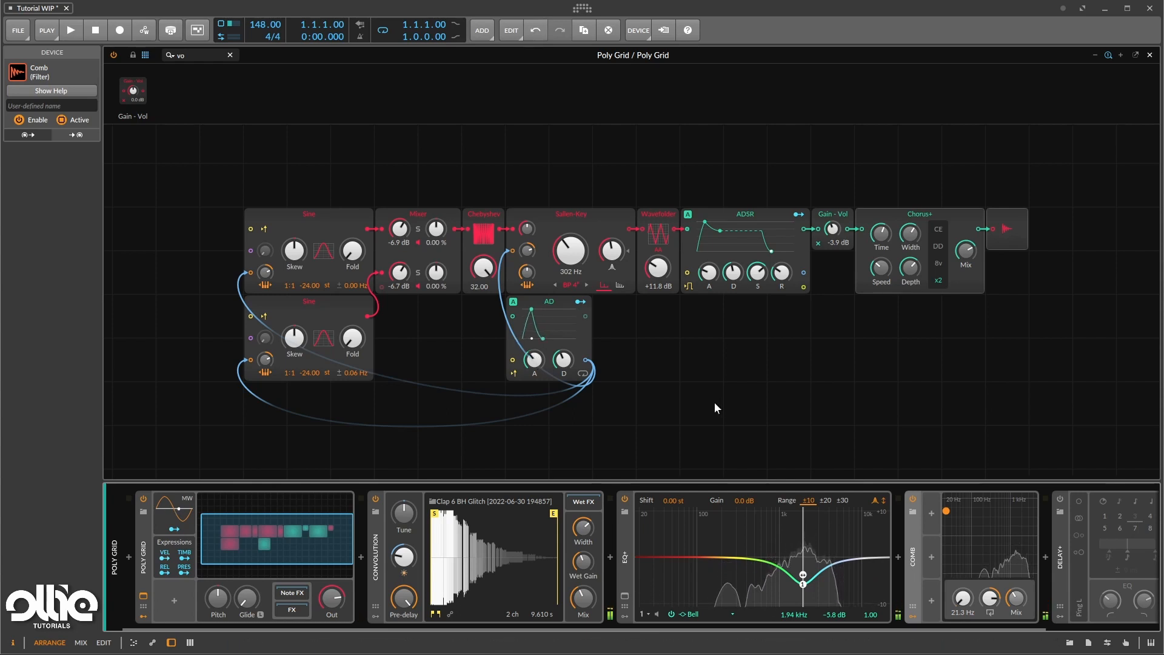